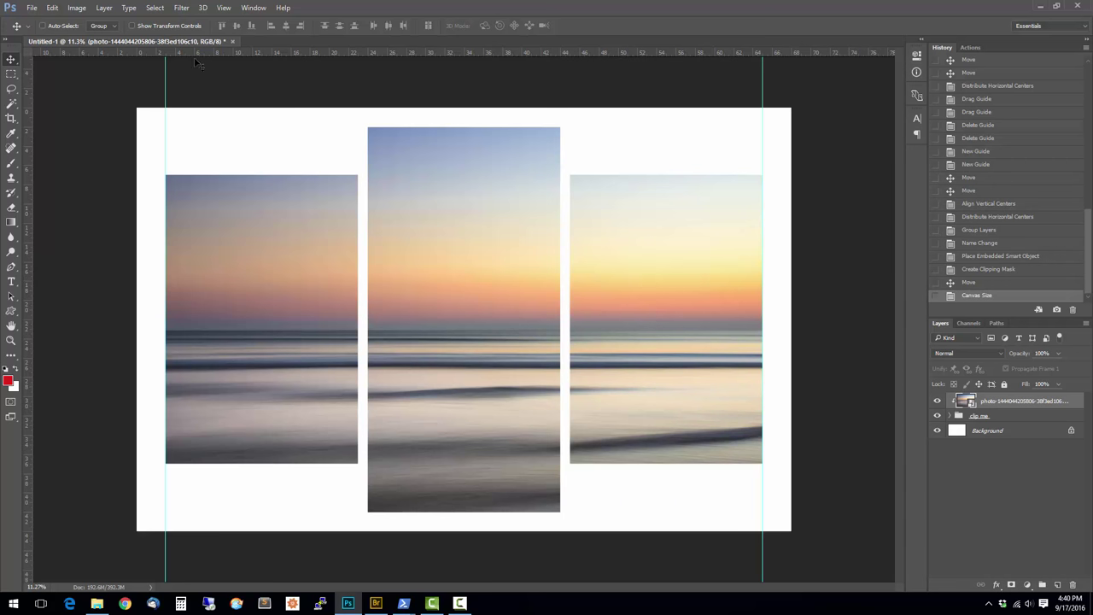
# Open File > New to start a new document beside the triptych.
pyautogui.click(32, 7)
# Create Untitled-2 as a white 68 × 40 inch document at 150 pixels/inch.
pyautogui.click(38, 21)
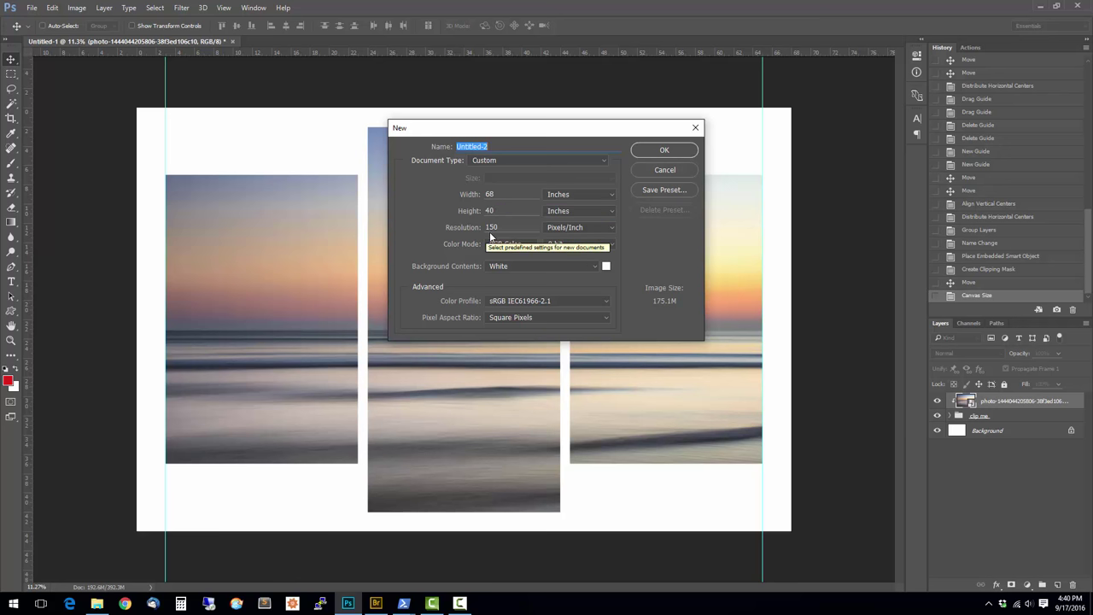
pyautogui.click(663, 151)
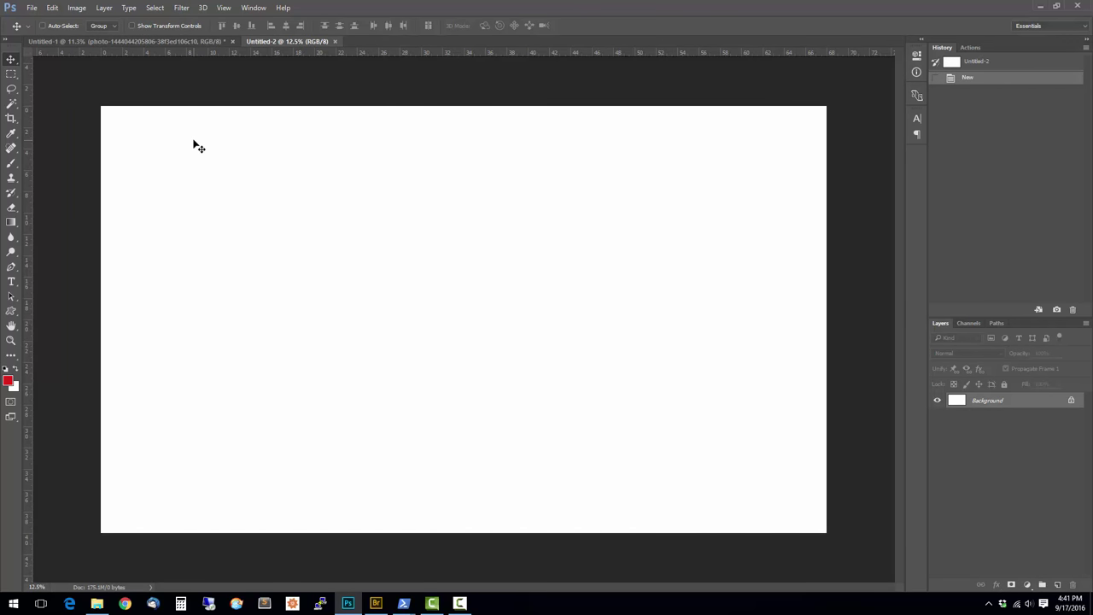
# Add two vertical guides at 3 in and 65 in.
pyautogui.click(223, 8)
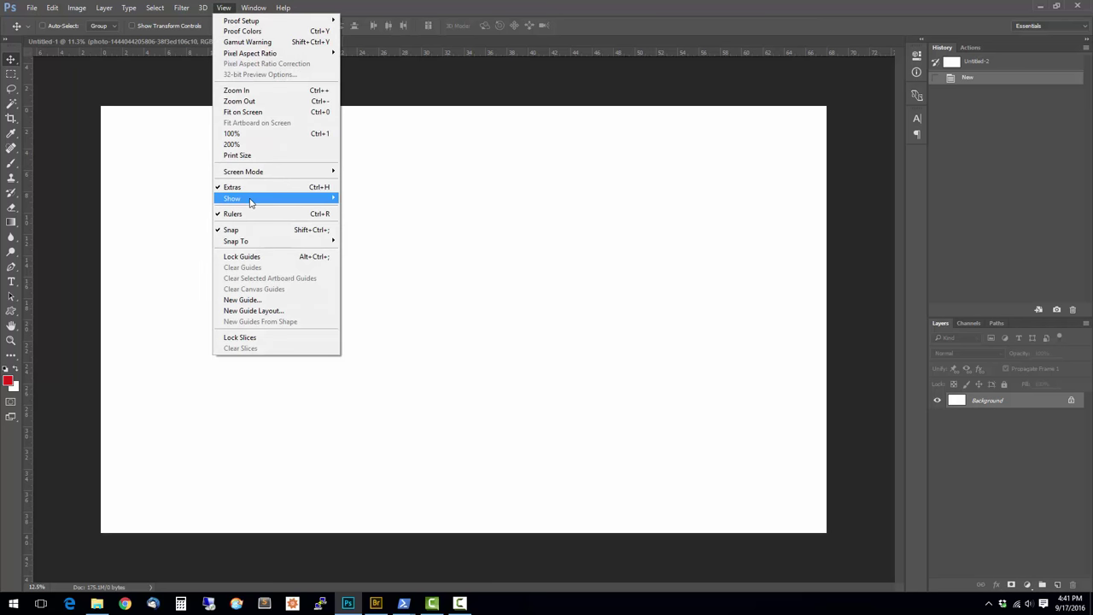
pyautogui.click(248, 299)
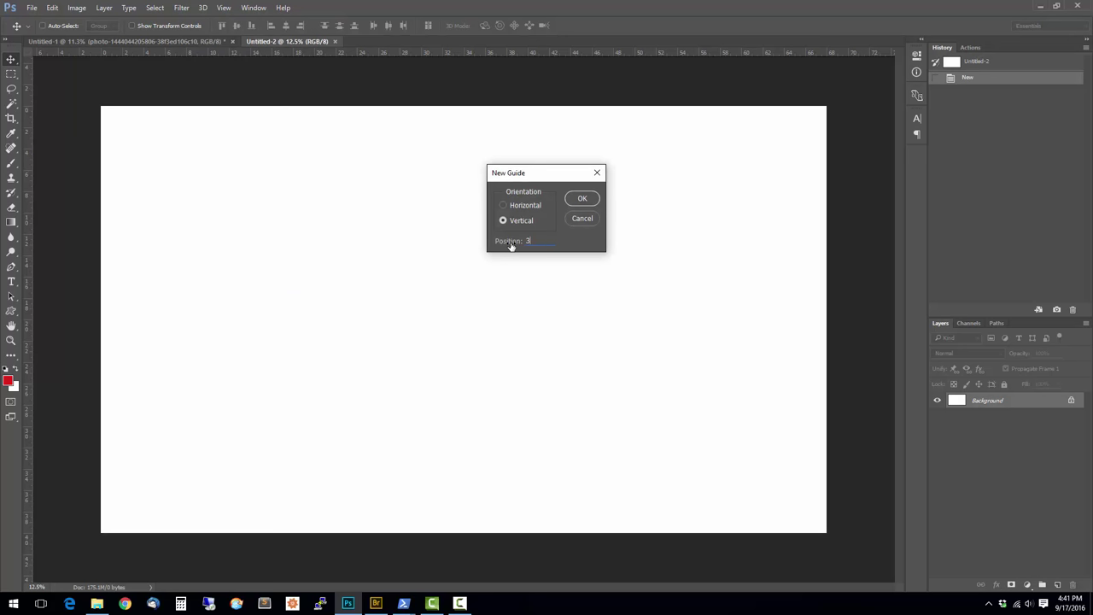
pyautogui.press('Return')
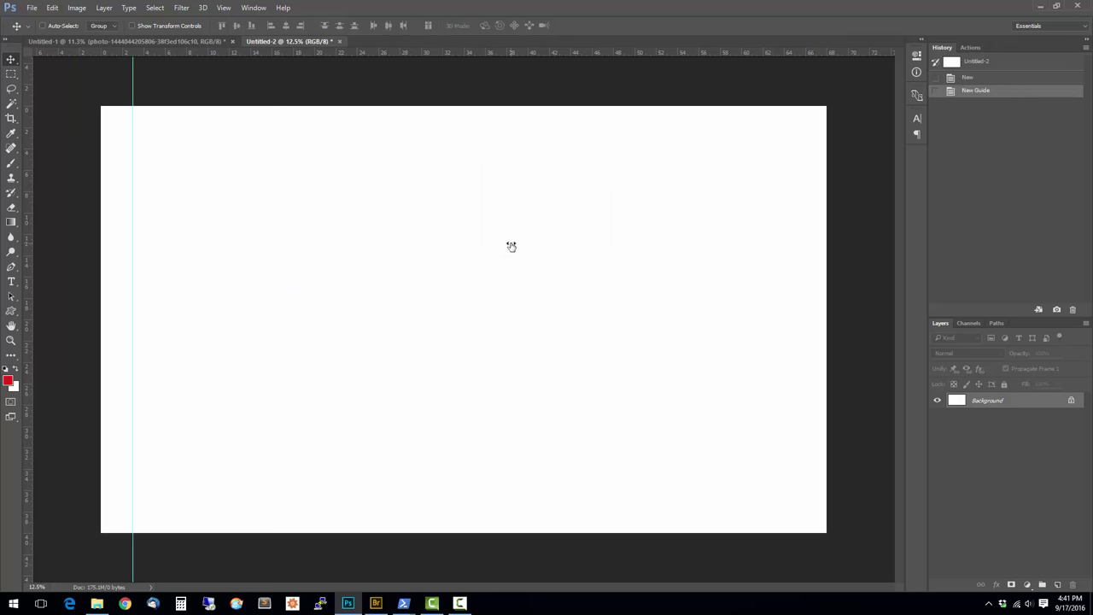
pyautogui.click(225, 9)
pyautogui.click(229, 300)
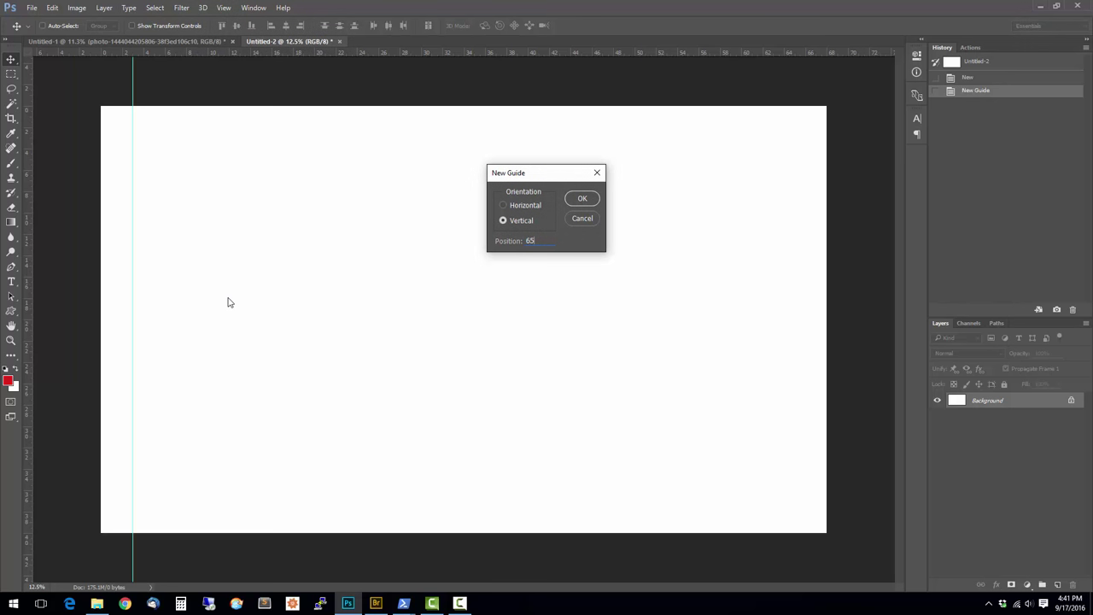
pyautogui.press('Return')
pyautogui.press('m')
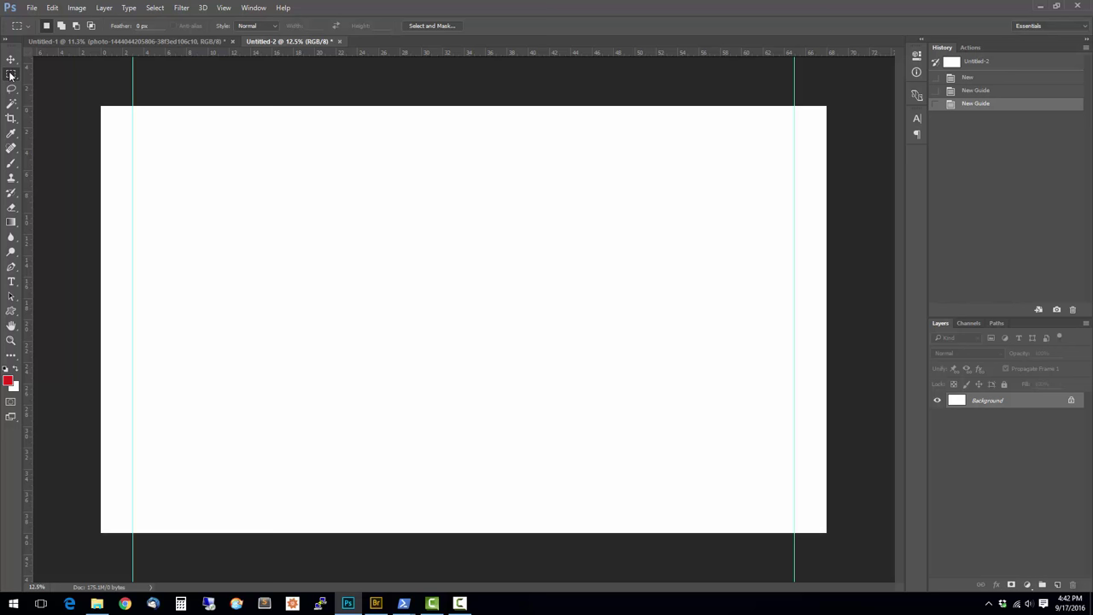
# Fill a fixed-size 20 × 30 inch red rectangle on a new layer at the canvas left.
pyautogui.click(262, 27)
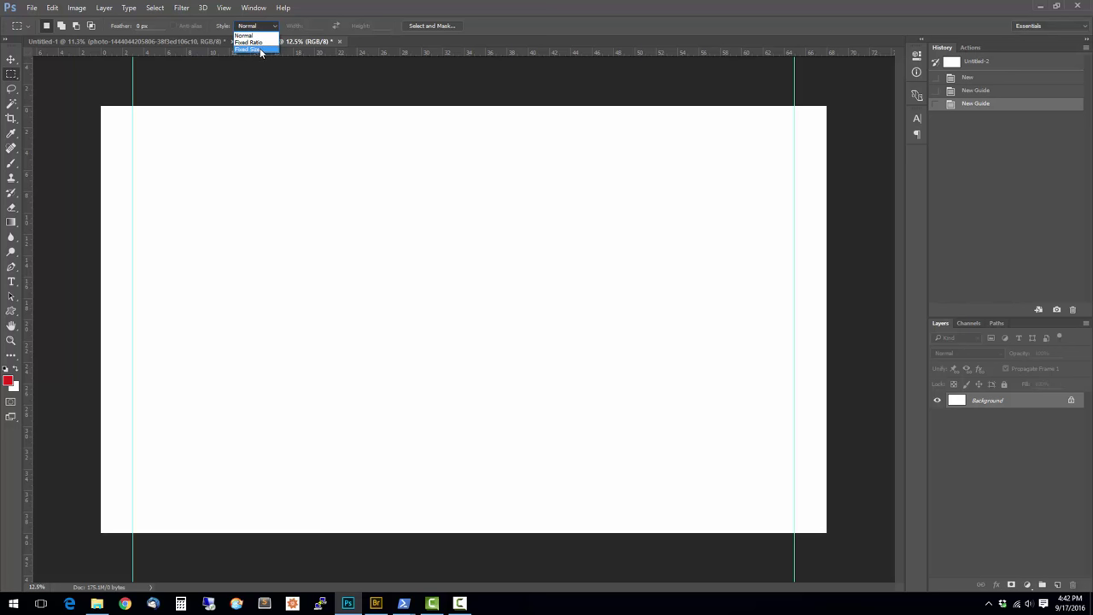
pyautogui.click(258, 48)
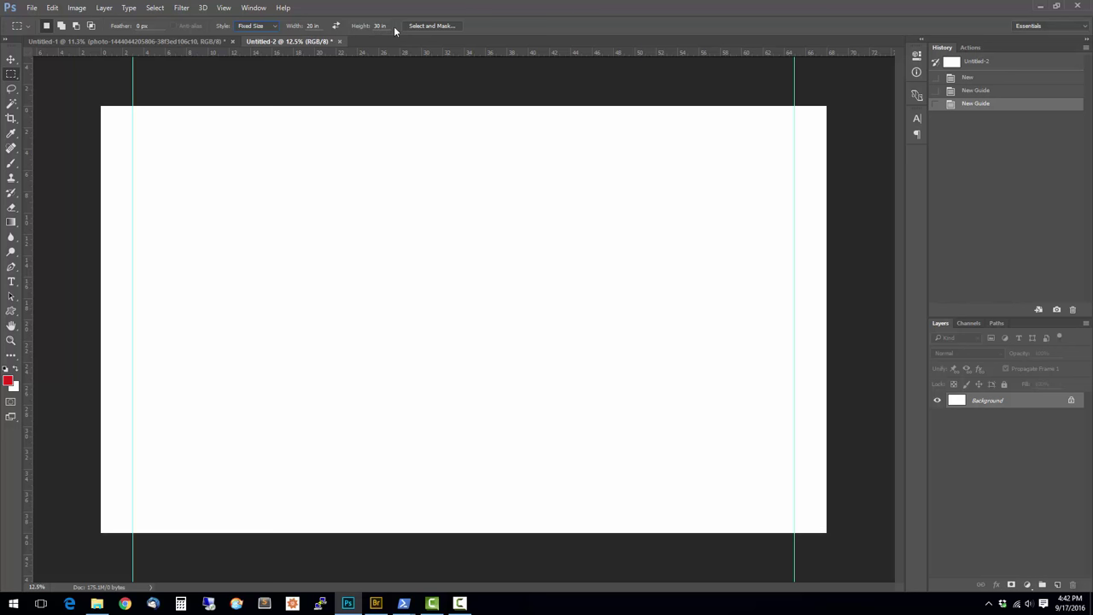
pyautogui.click(1058, 587)
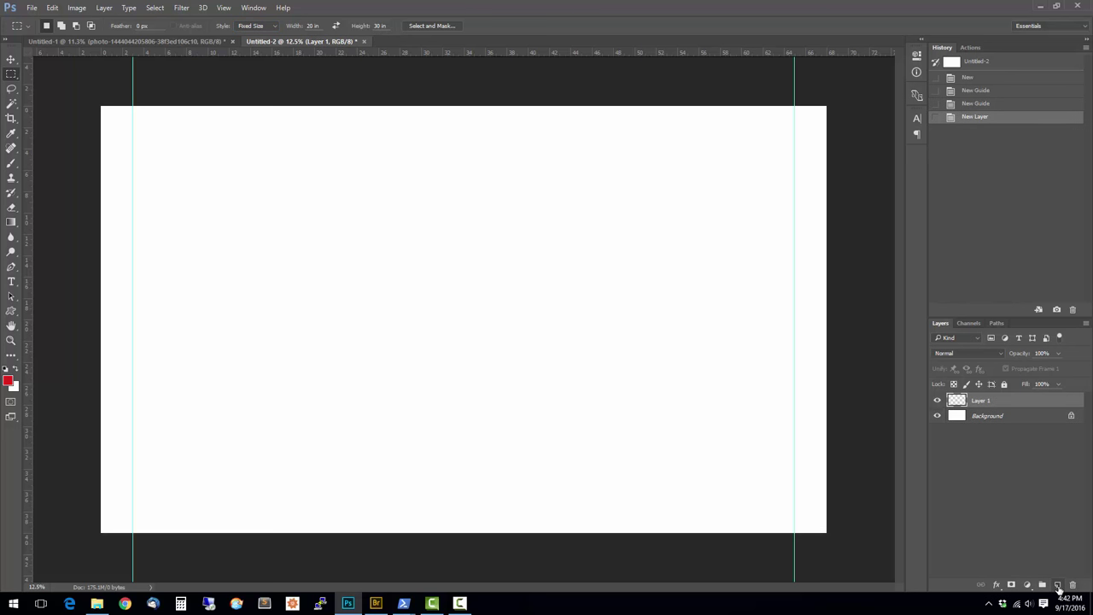
pyautogui.click(170, 163)
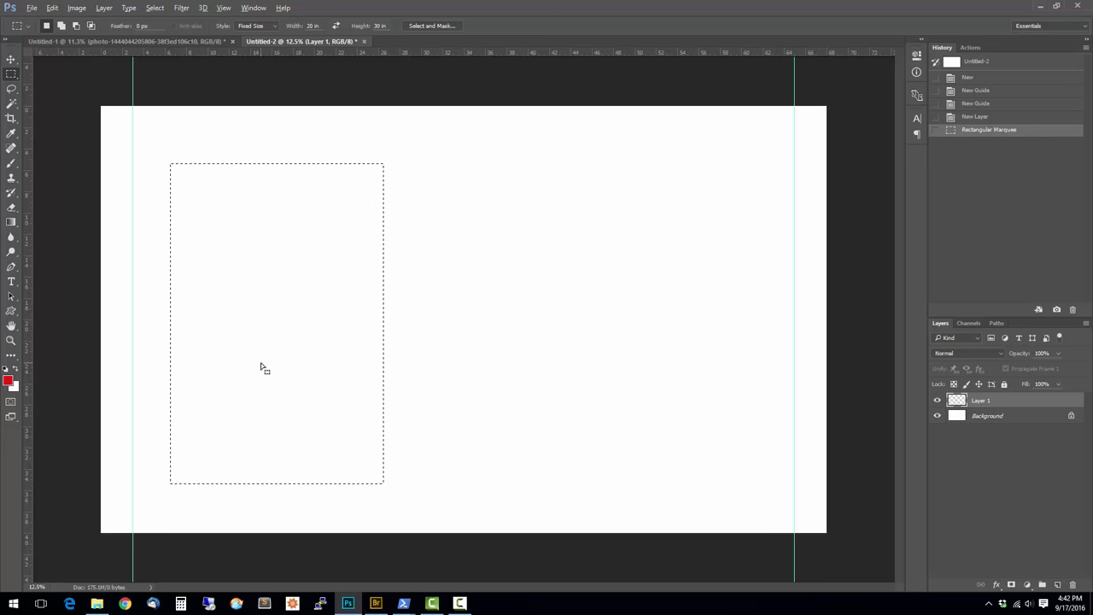
pyautogui.hotkey('alt', 'BackSpace')
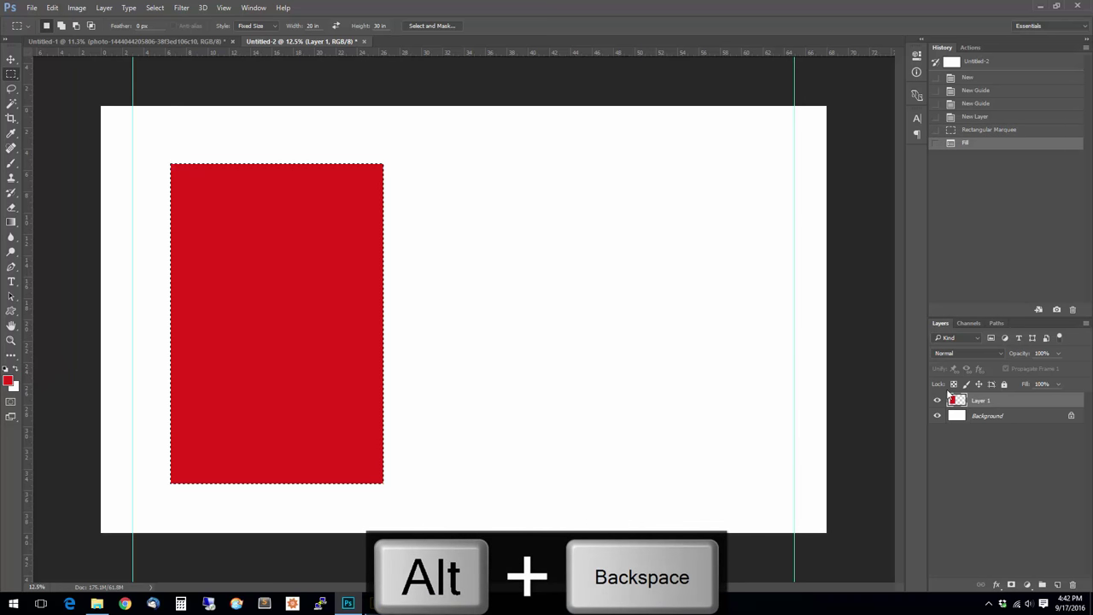
pyautogui.hotkey('ctrl', 'd')
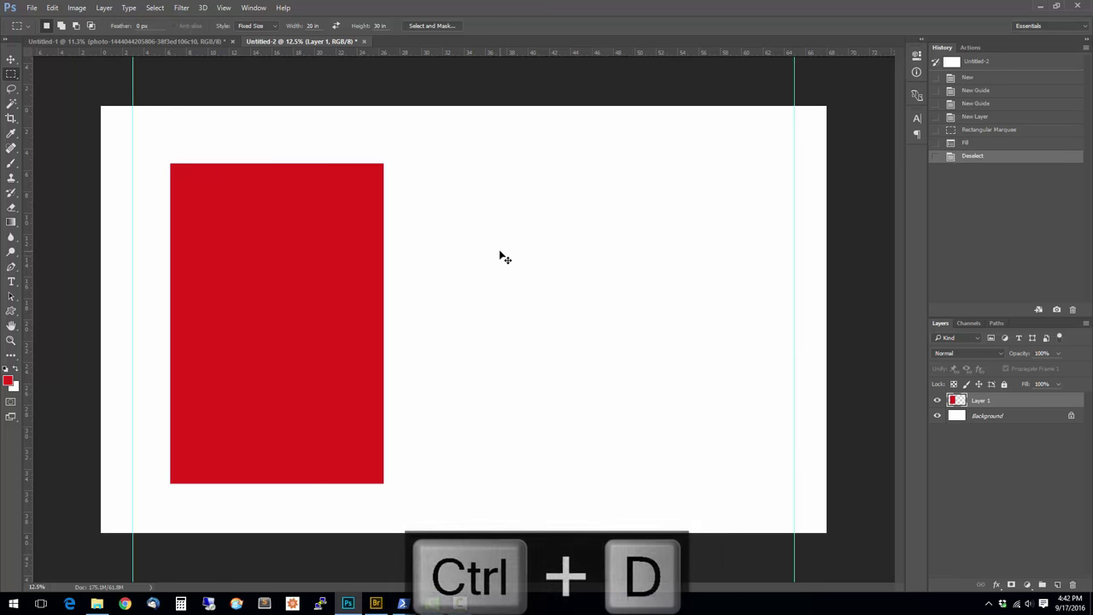
# Duplicate the red panel and move the copy against the right guide.
pyautogui.hotkey('ctrl', 'j')
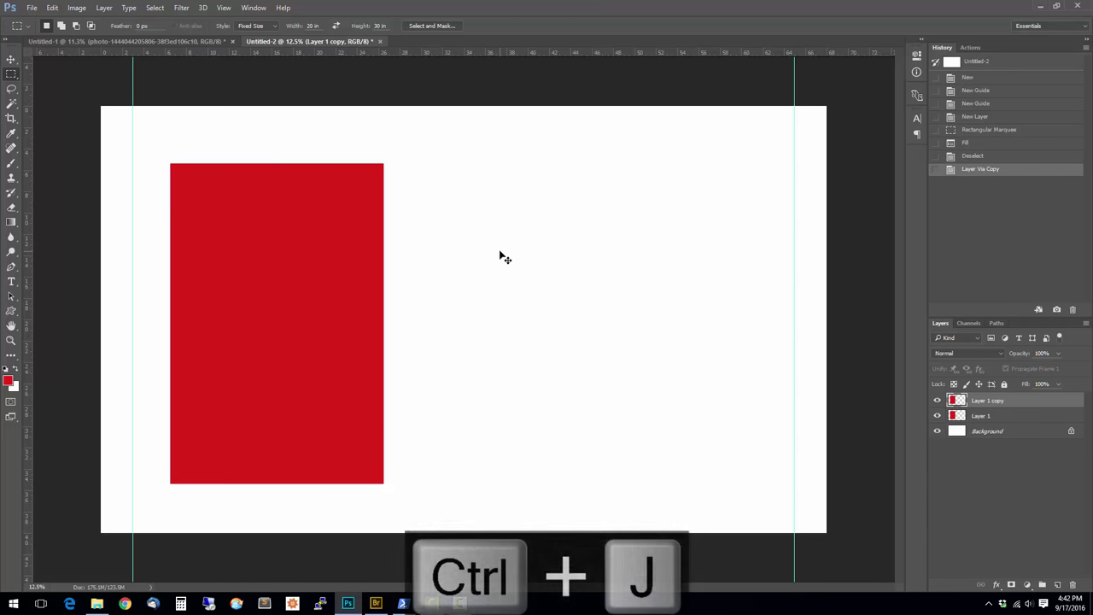
pyautogui.press('v')
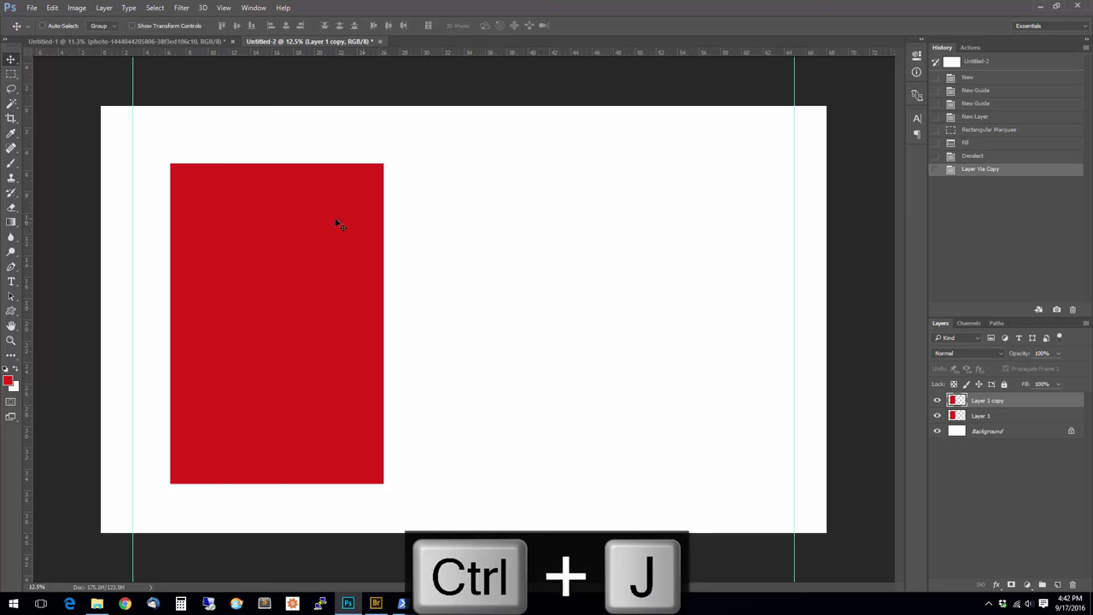
pyautogui.moveTo(232, 226); pyautogui.dragTo(643, 229)
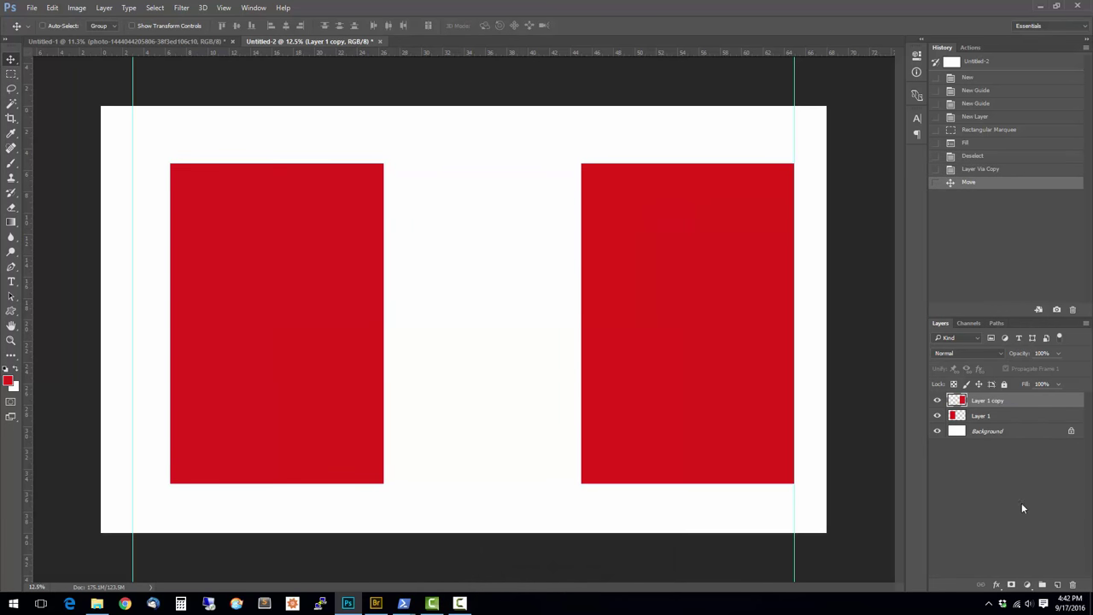
# Fill a 20 × 40 inch red rectangle at the canvas centre on a new layer.
pyautogui.click(1057, 585)
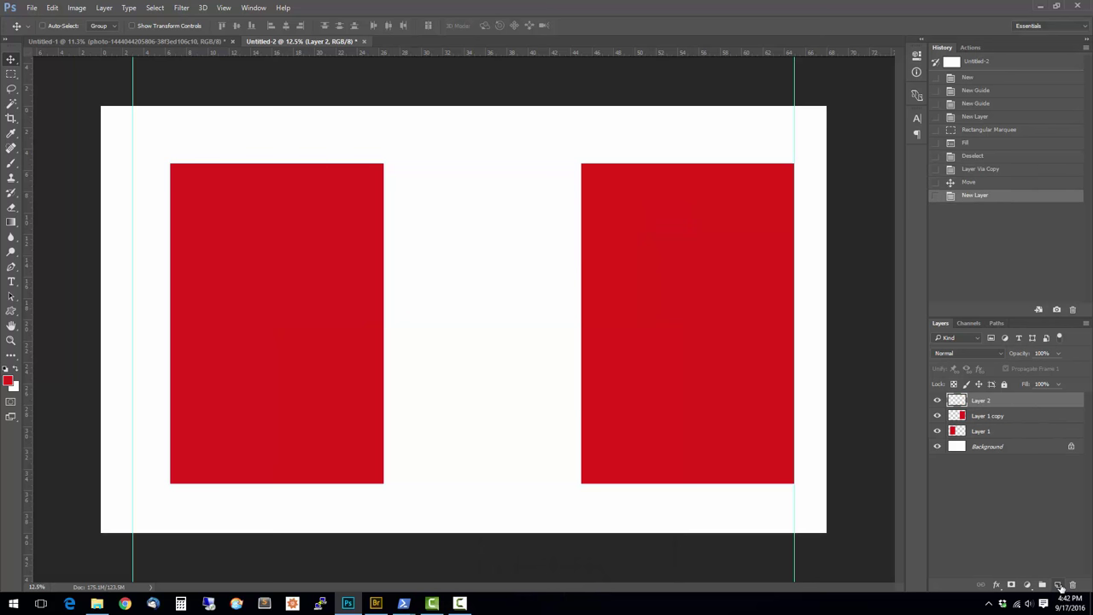
pyautogui.click(12, 74)
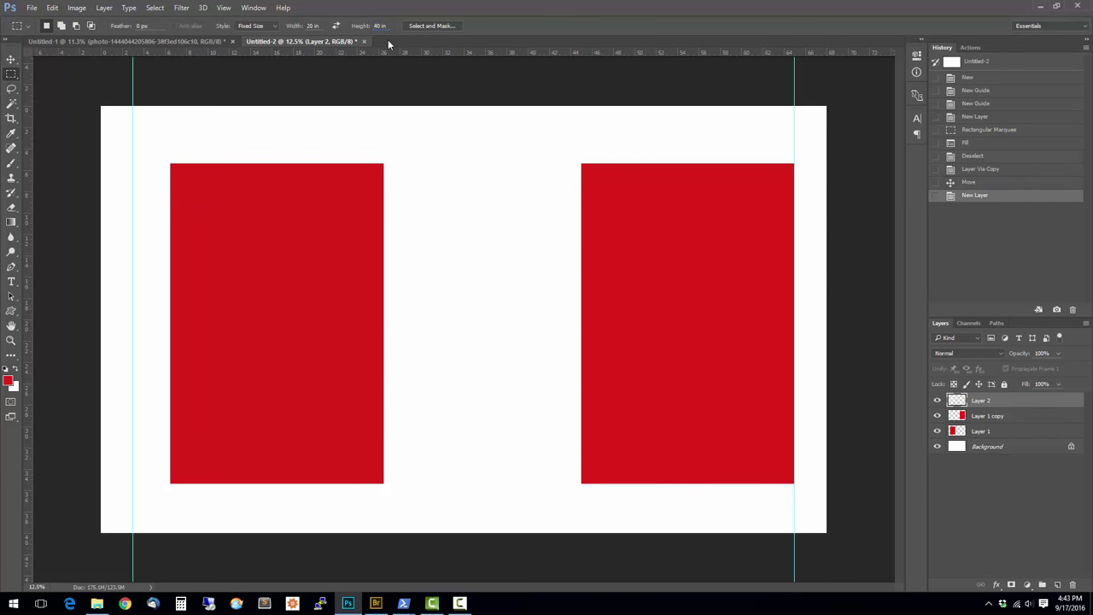
pyautogui.click(344, 110)
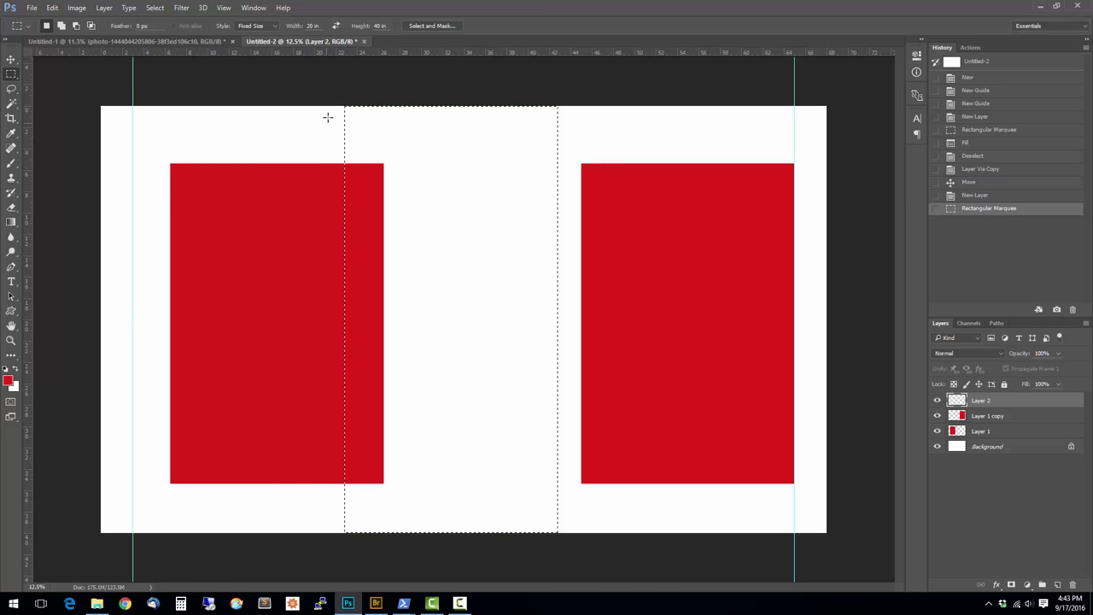
pyautogui.click(171, 40)
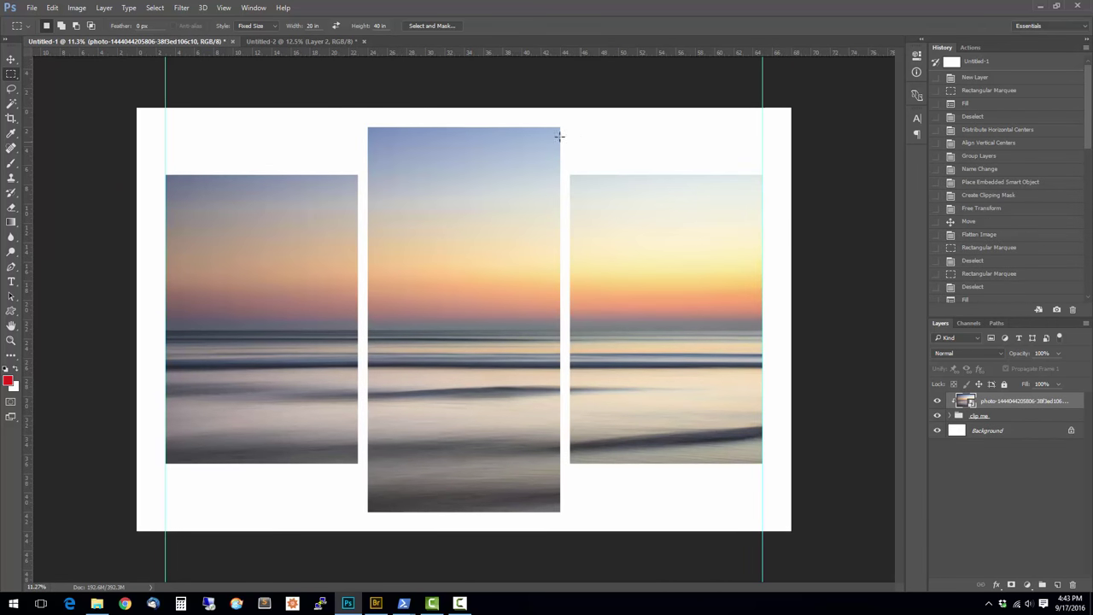
pyautogui.click(319, 41)
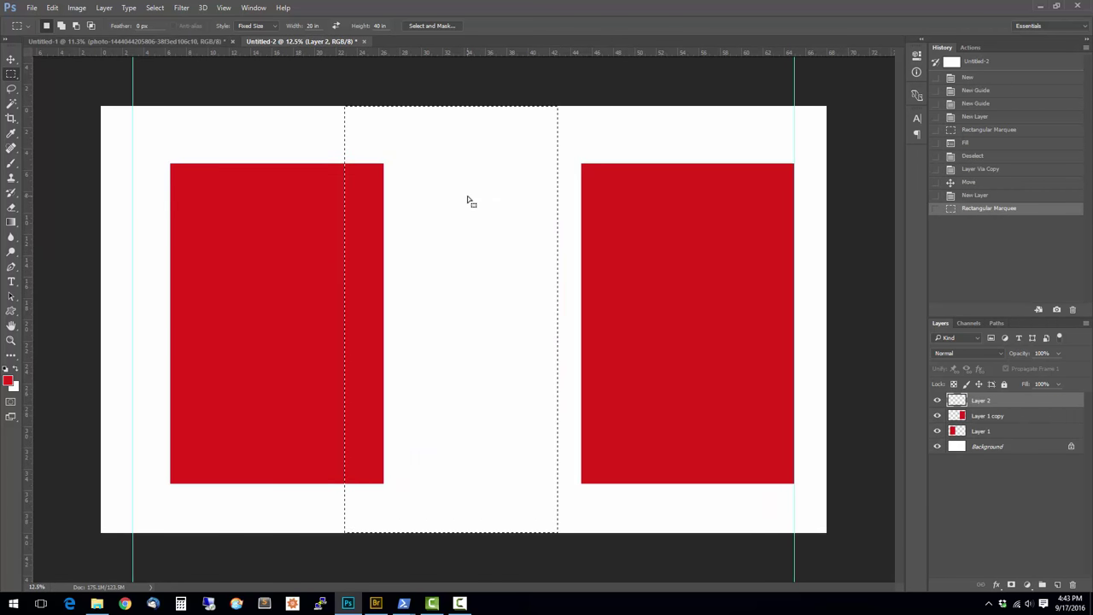
pyautogui.hotkey('alt', 'BackSpace')
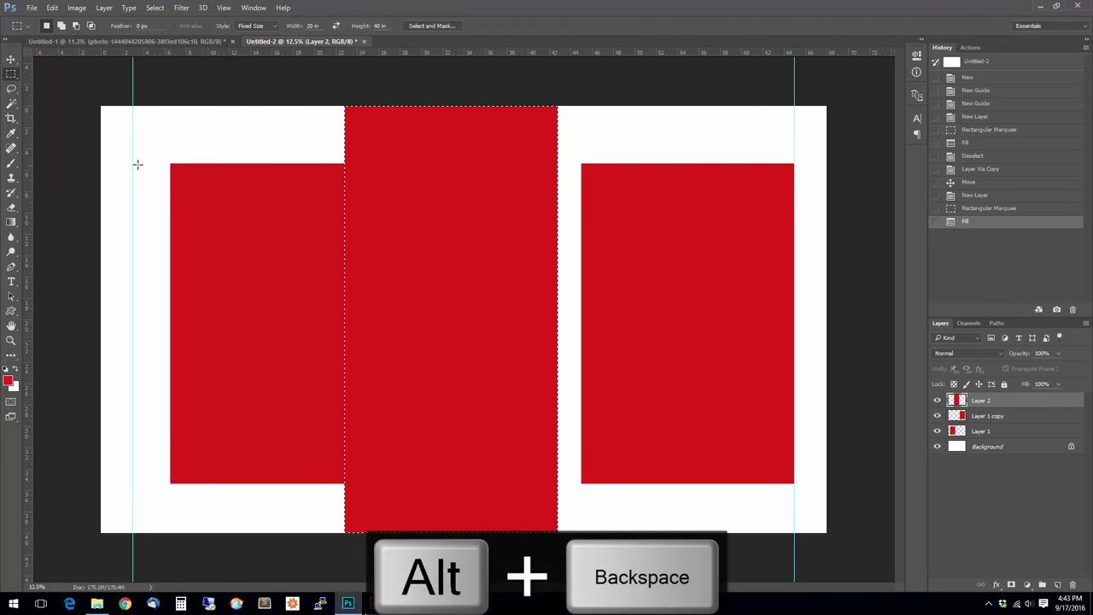
pyautogui.hotkey('ctrl', 'd')
pyautogui.click(11, 59)
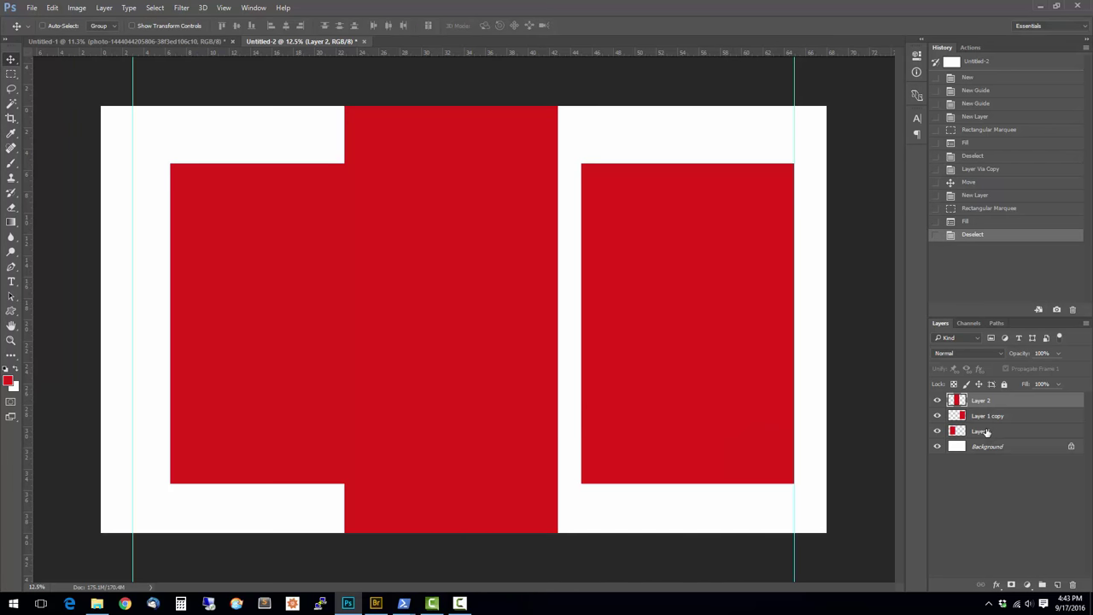
# Move the left red panel up against the left guide and nudge the right panel slightly left.
pyautogui.click(223, 9)
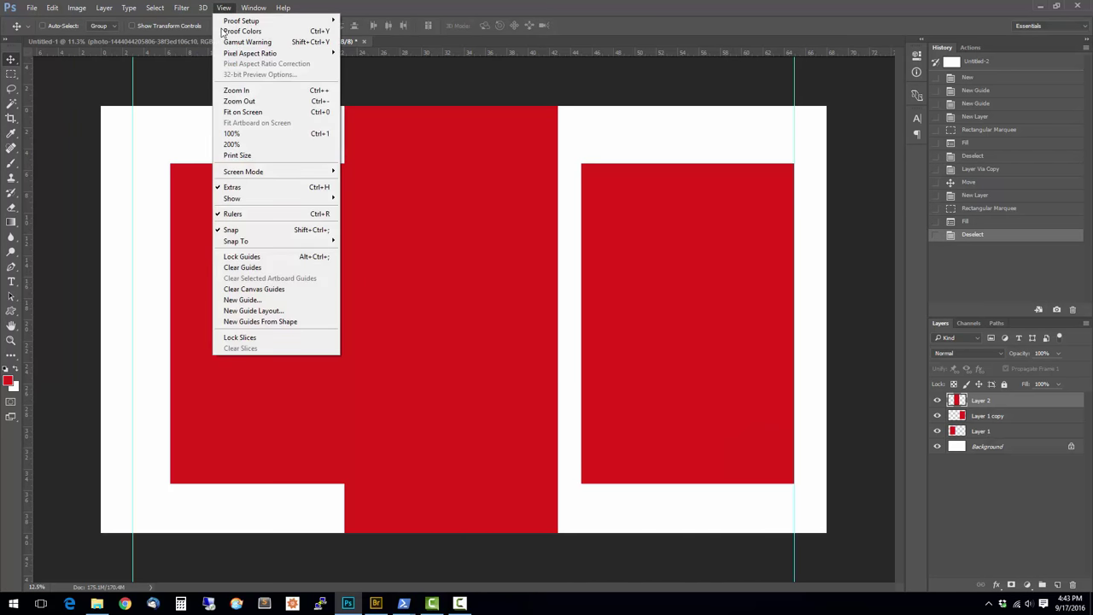
pyautogui.click(222, 10)
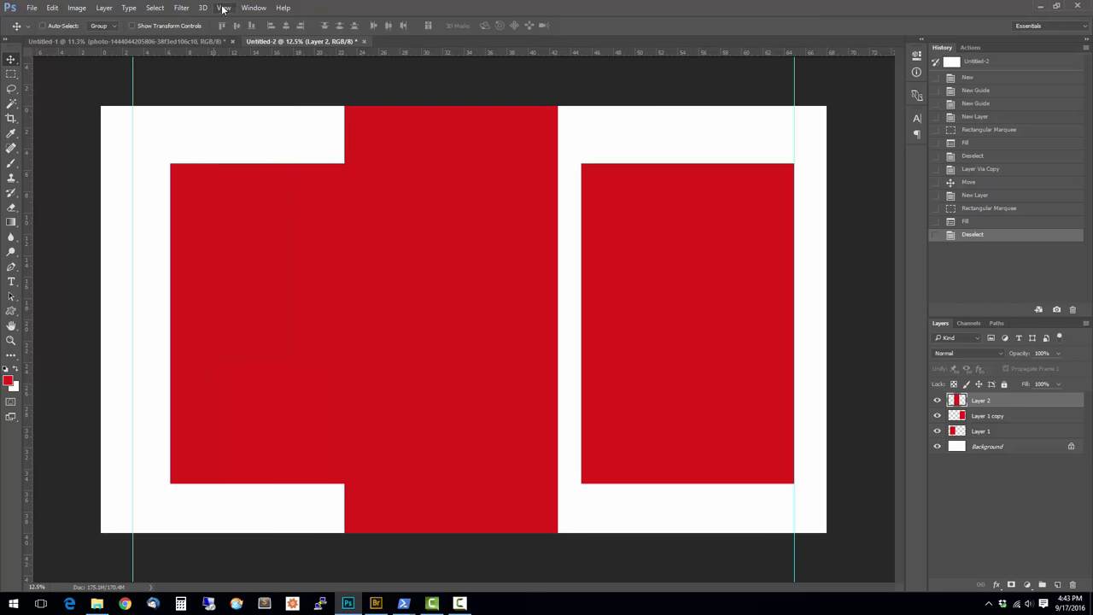
pyautogui.keyDown('ctrl'); pyautogui.click(264, 244); pyautogui.keyUp('ctrl')
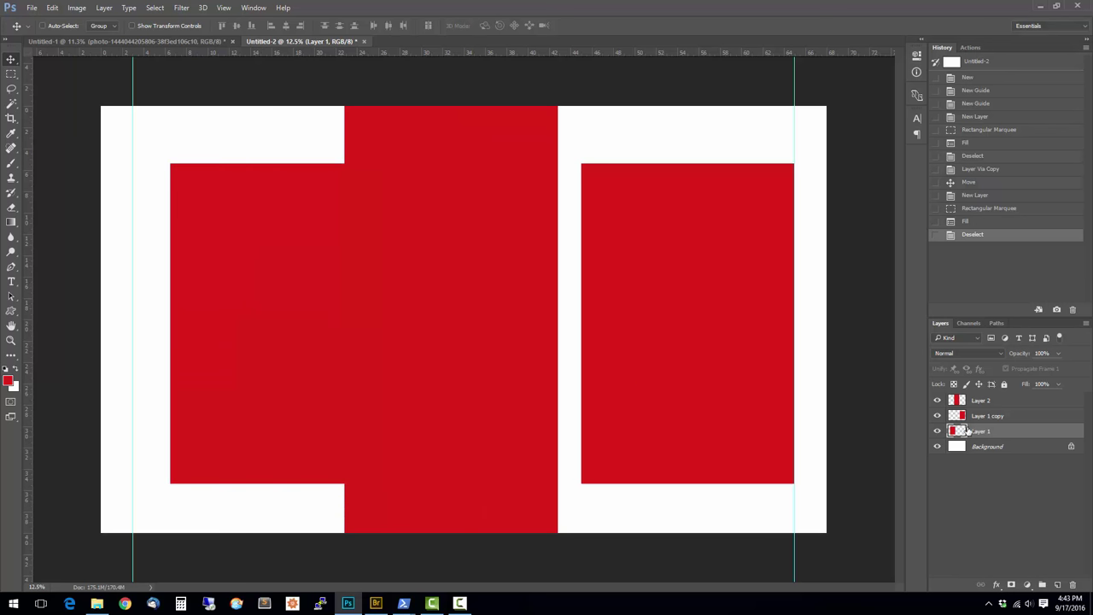
pyautogui.moveTo(267, 294); pyautogui.dragTo(229, 274)
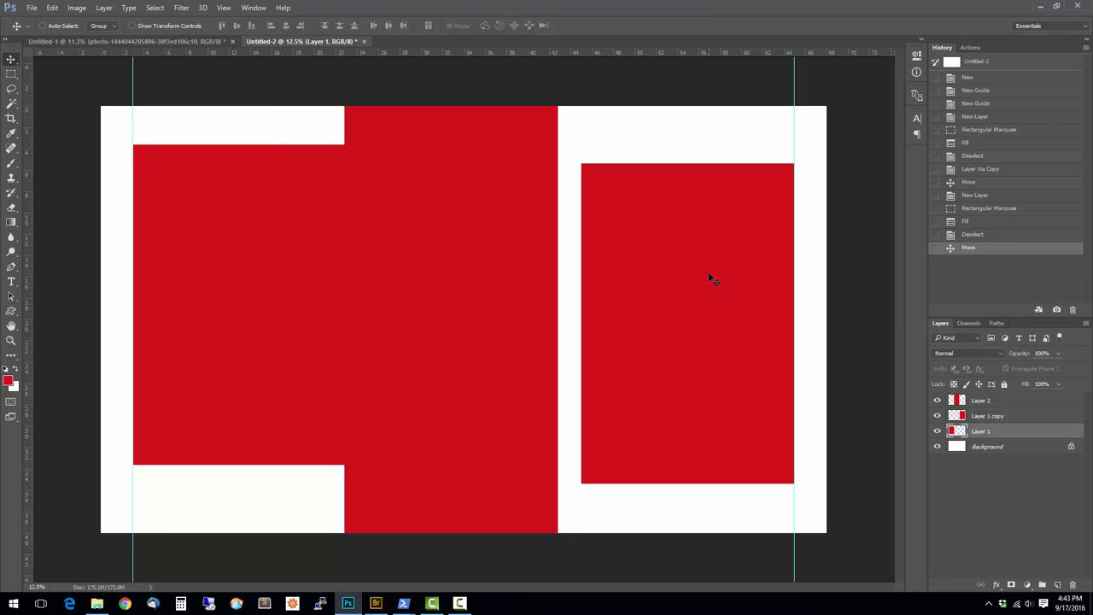
pyautogui.moveTo(707, 271)
pyautogui.mouseDown()
pyautogui.moveTo(689, 271)
pyautogui.moveTo(697, 267)
pyautogui.mouseUp()
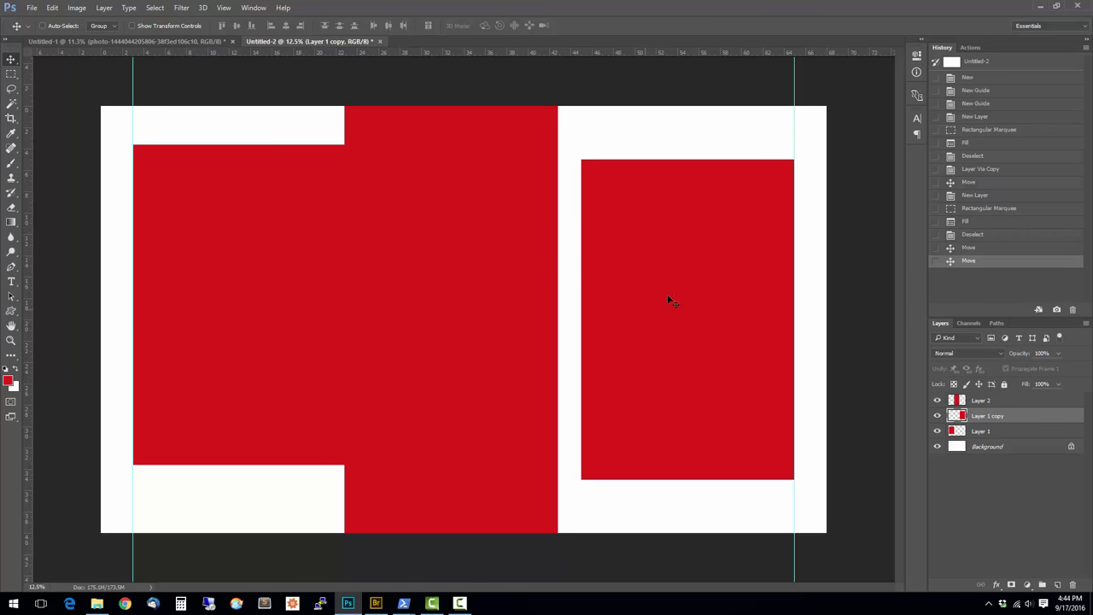
pyautogui.click(1017, 434)
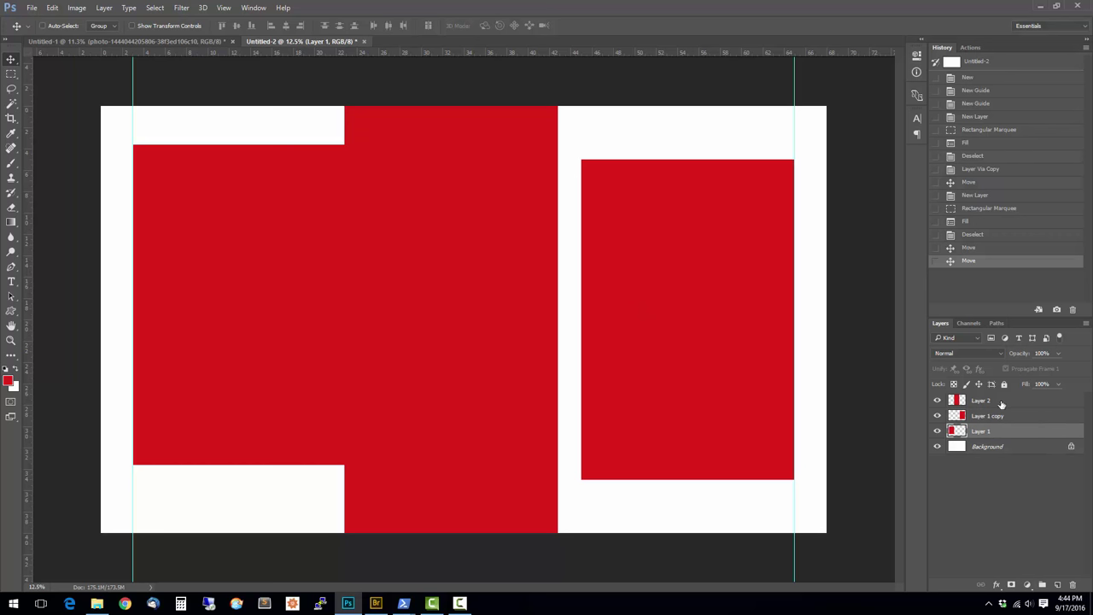
# Select all three red panel layers, align their vertical centres and distribute them horizontally.
pyautogui.keyDown('shift'); pyautogui.click(1001, 402); pyautogui.keyUp('shift')
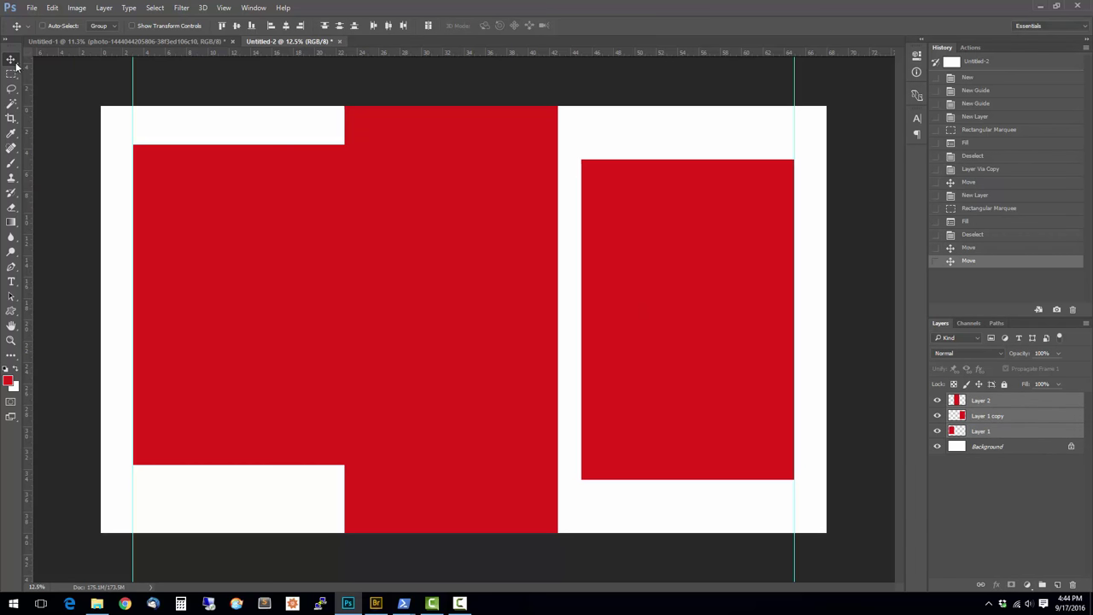
pyautogui.click(236, 25)
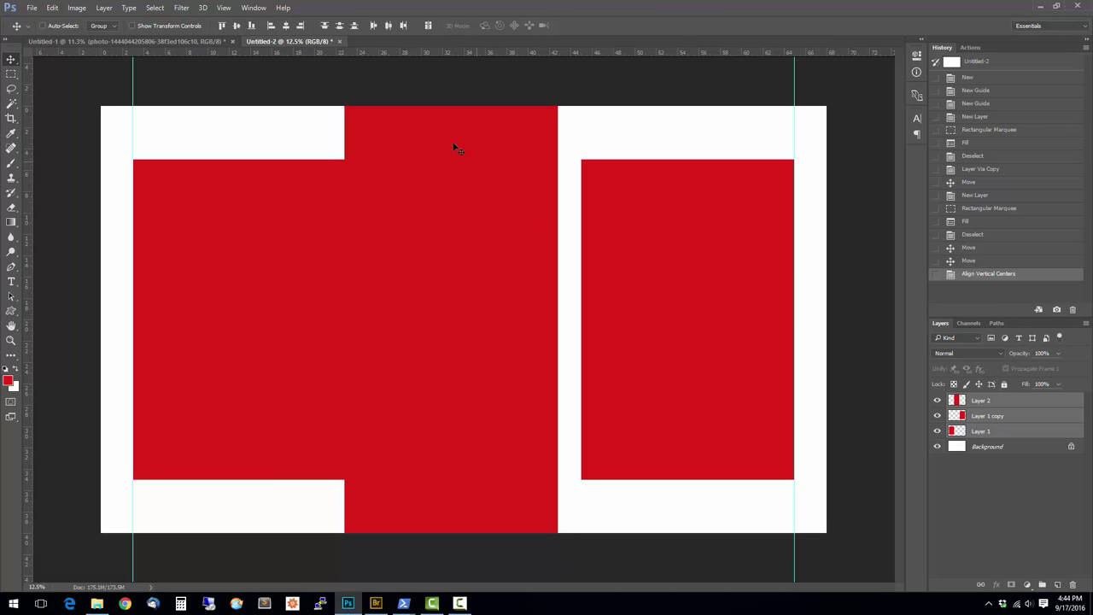
pyautogui.click(388, 25)
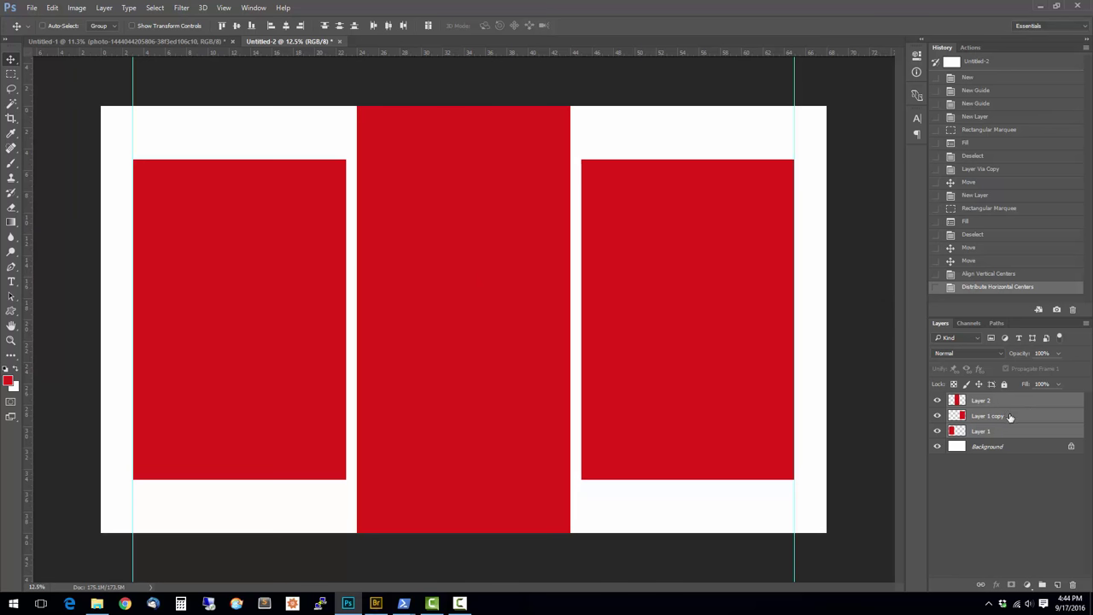
# Group the three panel layers and name the group 'click me'.
pyautogui.hotkey('ctrl', 'g')
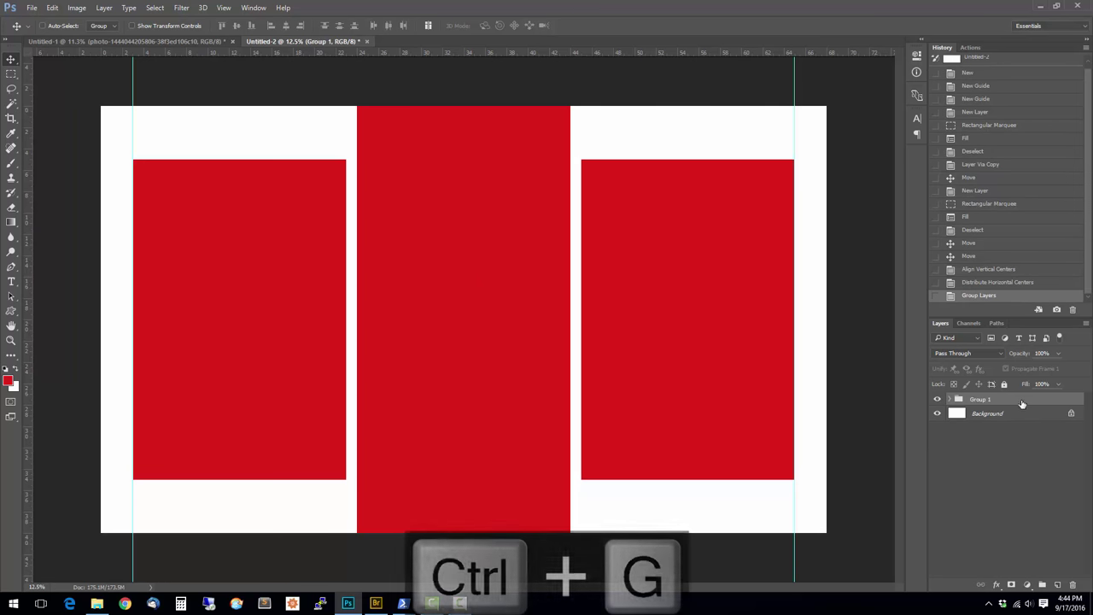
pyautogui.doubleClick(980, 398)
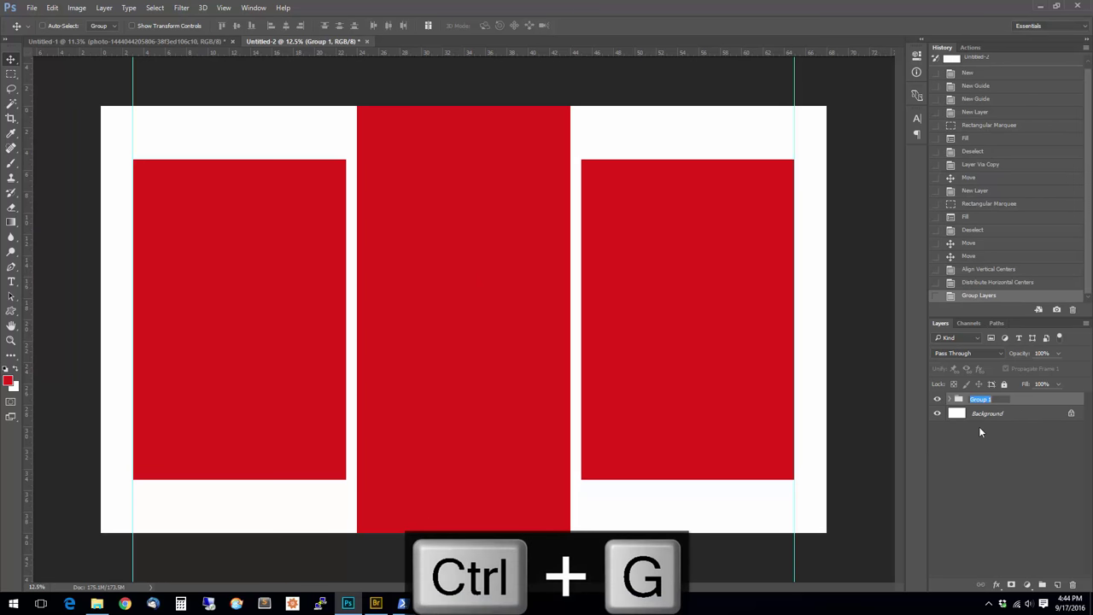
pyautogui.write('clic')
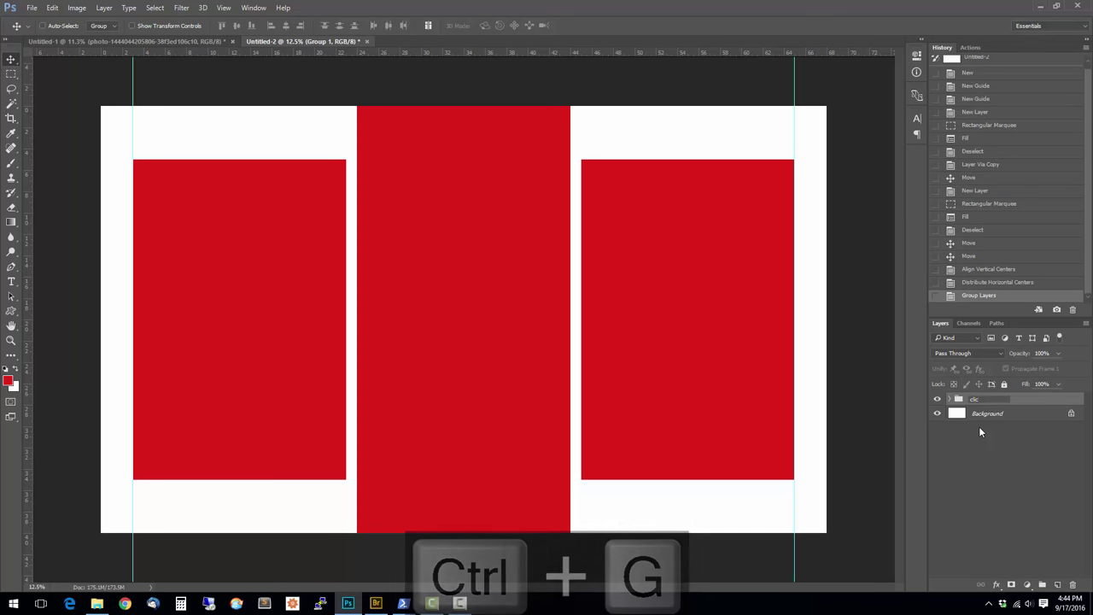
pyautogui.write('k me')
pyautogui.press('Return')
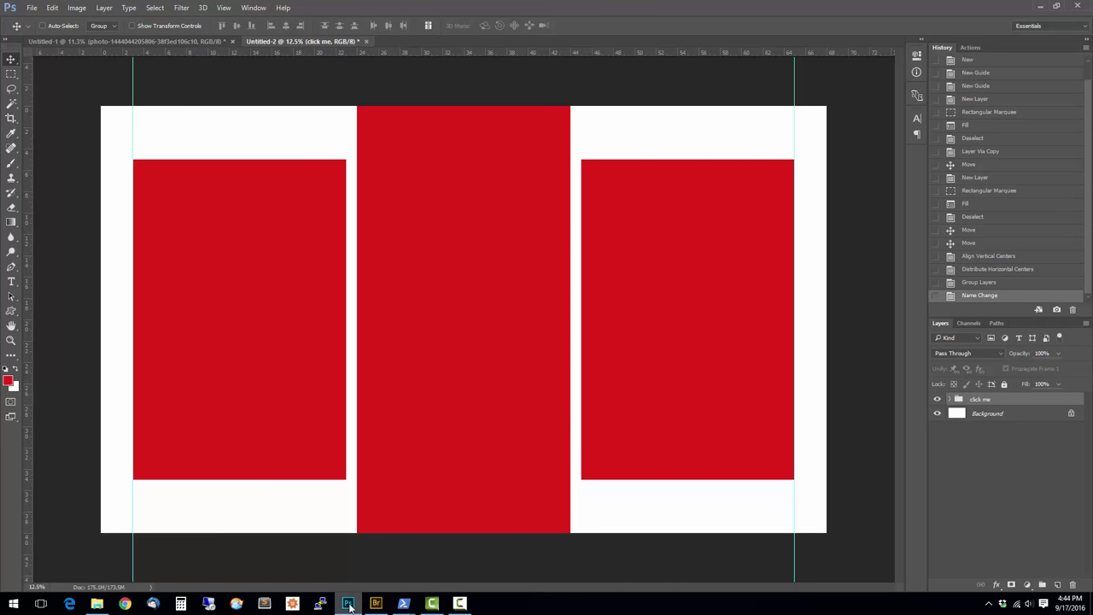
# Place the sunset seascape photo from Bridge into Photoshop, accepting the Camera Raw settings.
pyautogui.click(375, 602)
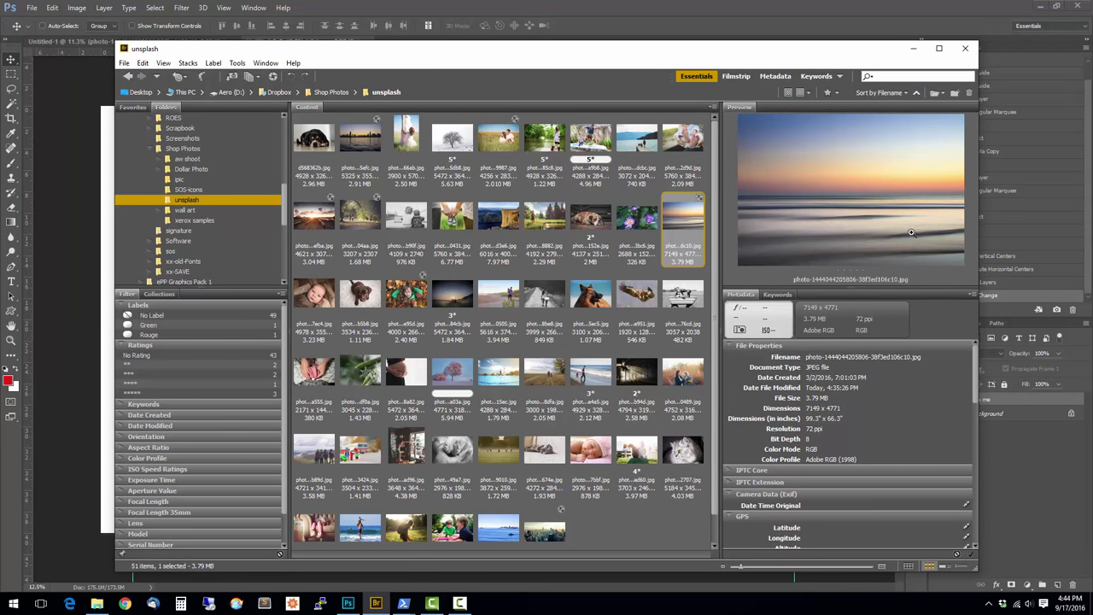
pyautogui.rightClick(679, 219)
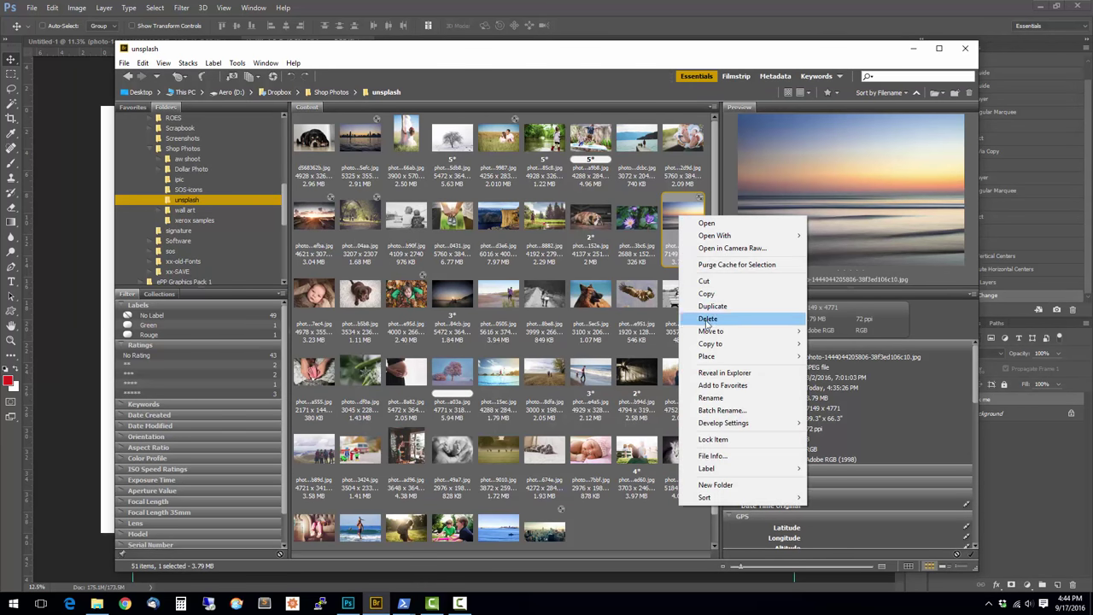
pyautogui.moveTo(711, 359)
pyautogui.click(821, 359)
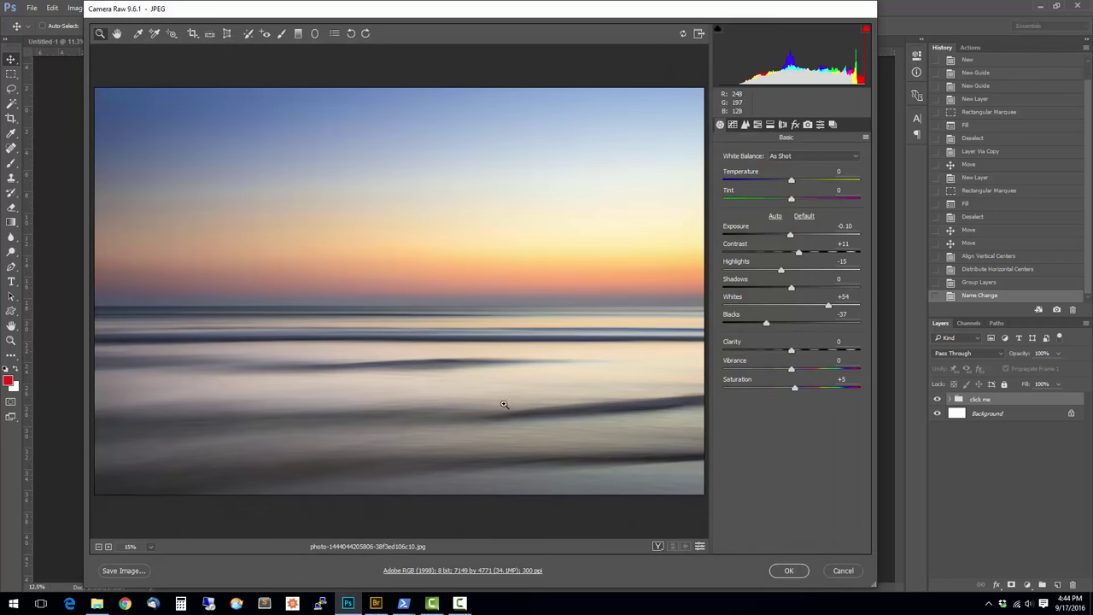
pyautogui.click(782, 570)
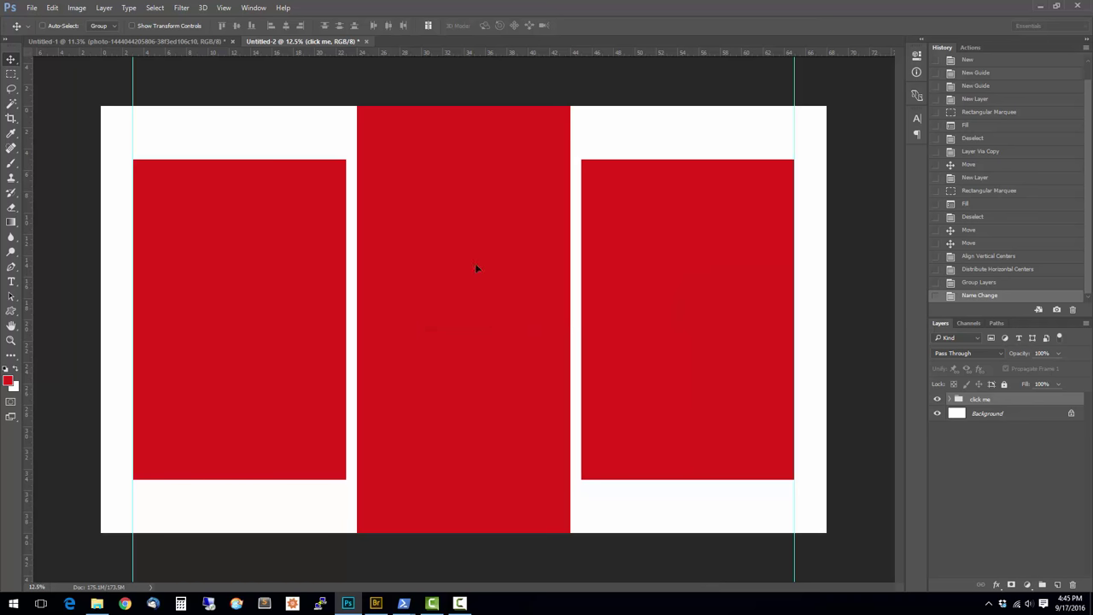
# Move the placed sunset photo to the top-left corner and scale it to cover the canvas.
pyautogui.moveTo(431, 322); pyautogui.dragTo(227, 186)
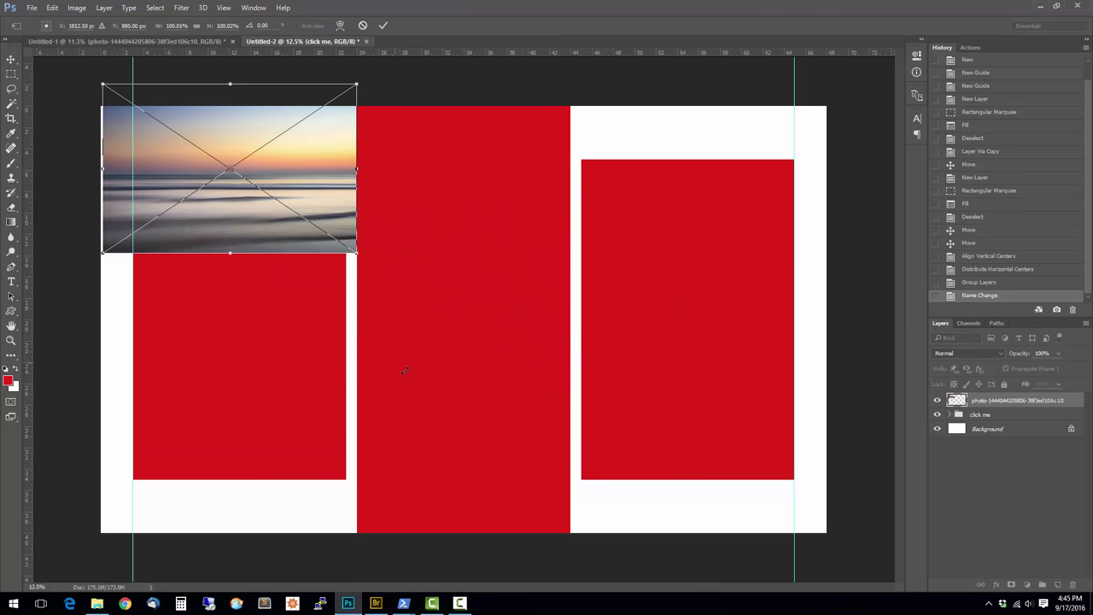
pyautogui.moveTo(356, 254); pyautogui.dragTo(828, 567)
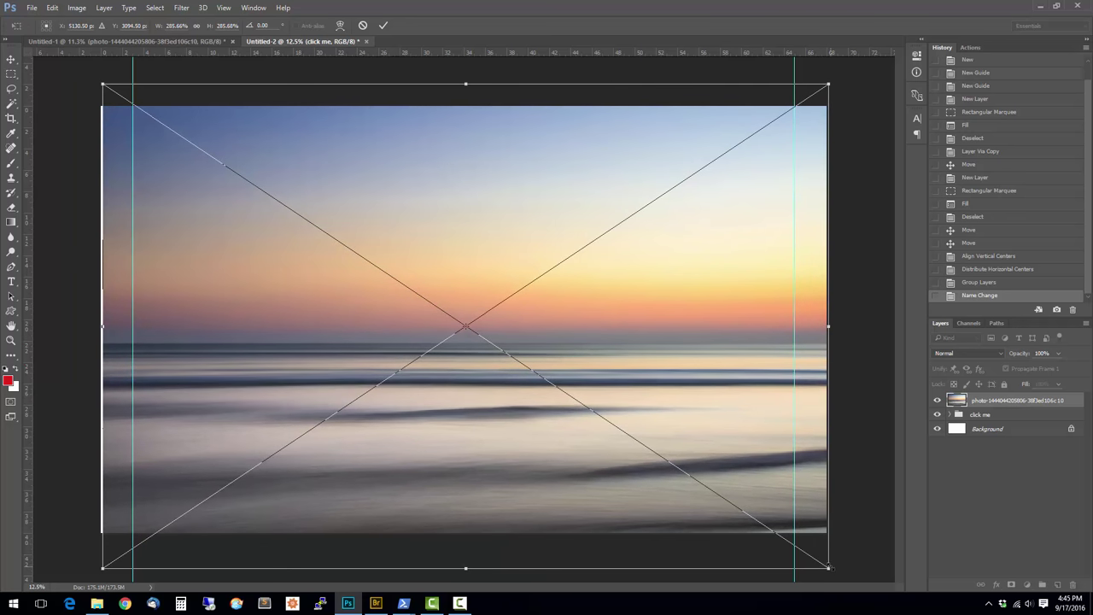
pyautogui.press('Return')
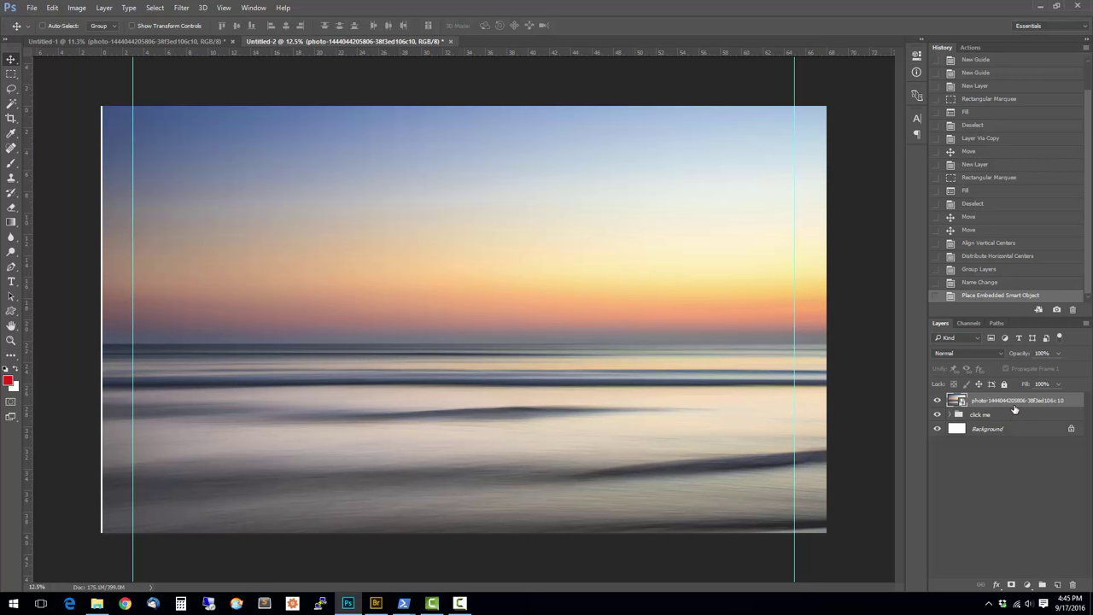
# Clip the sunset photo to the 'click me' group and shift it slightly up within the panels.
pyautogui.moveTo(1014, 409); pyautogui.dragTo(1016, 409)
pyautogui.keyDown('alt'); pyautogui.click(1018, 401); pyautogui.keyUp('alt')
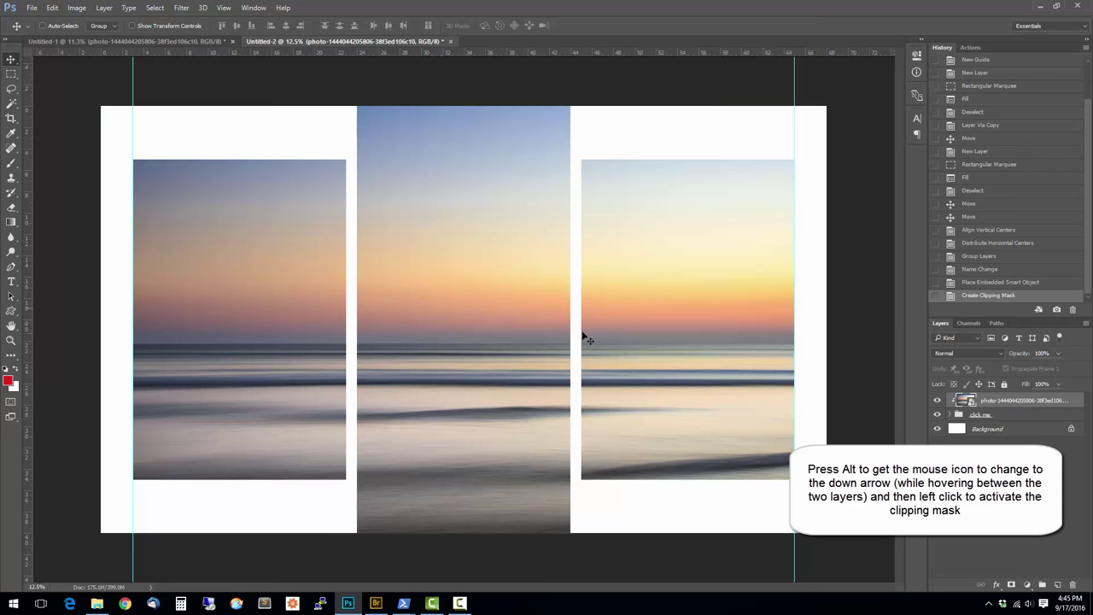
pyautogui.moveTo(508, 292); pyautogui.dragTo(500, 270)
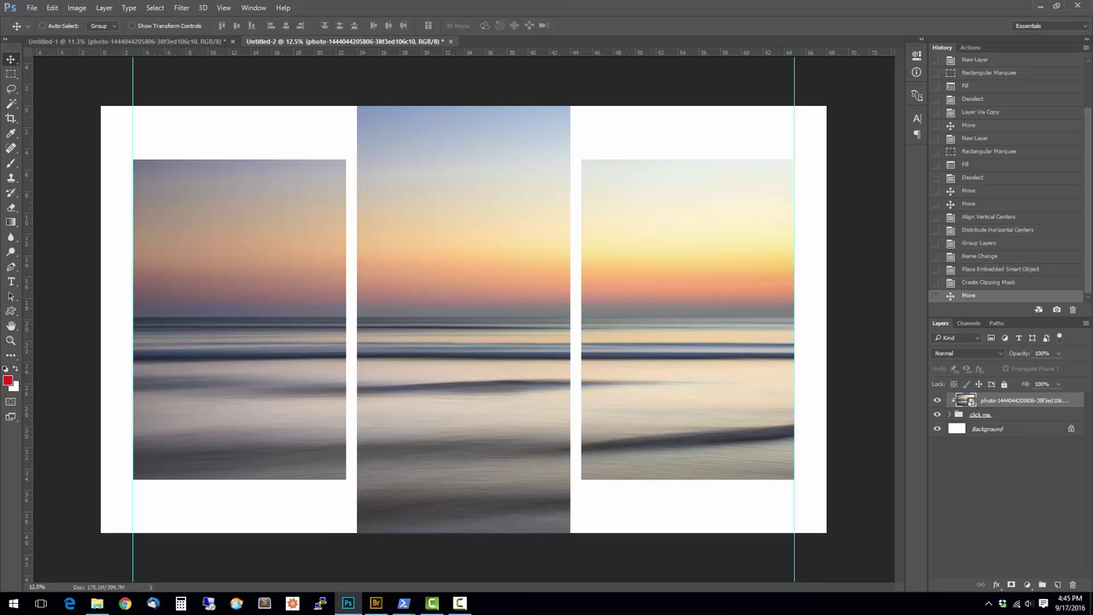
pyautogui.click(1085, 323)
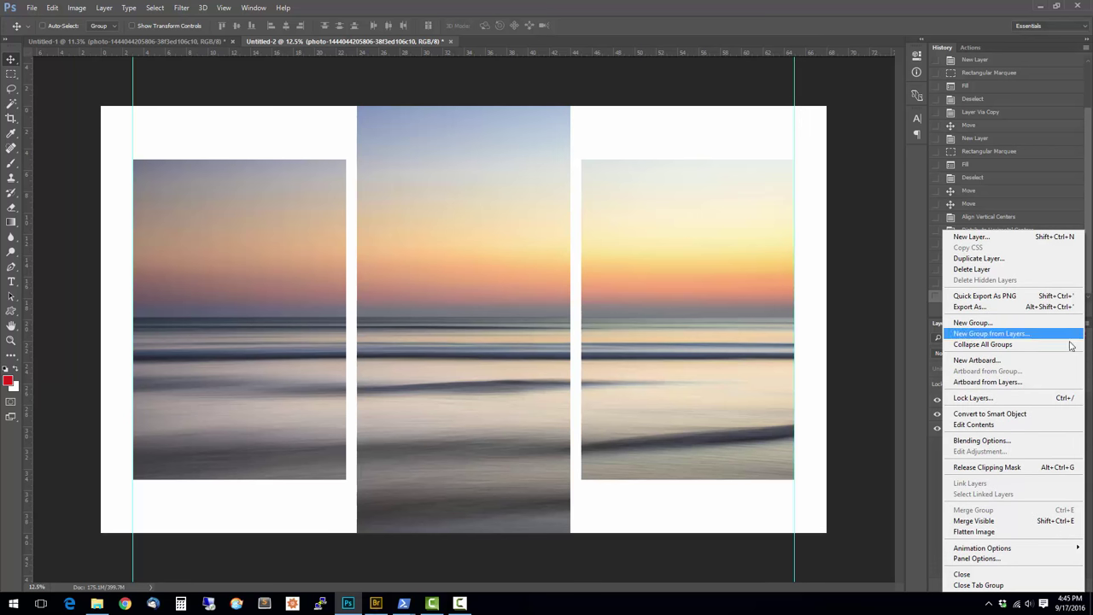
# Flatten the image, then run Crop and Straighten Photos to produce Untitled-2 copy, copy 2 and copy 3.
pyautogui.click(995, 532)
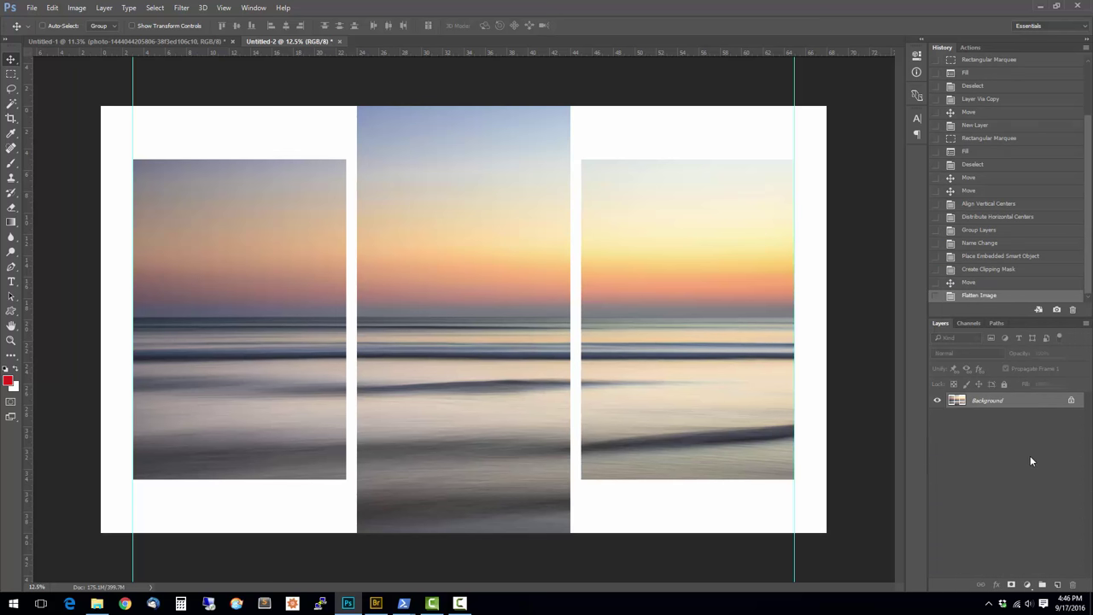
pyautogui.click(31, 8)
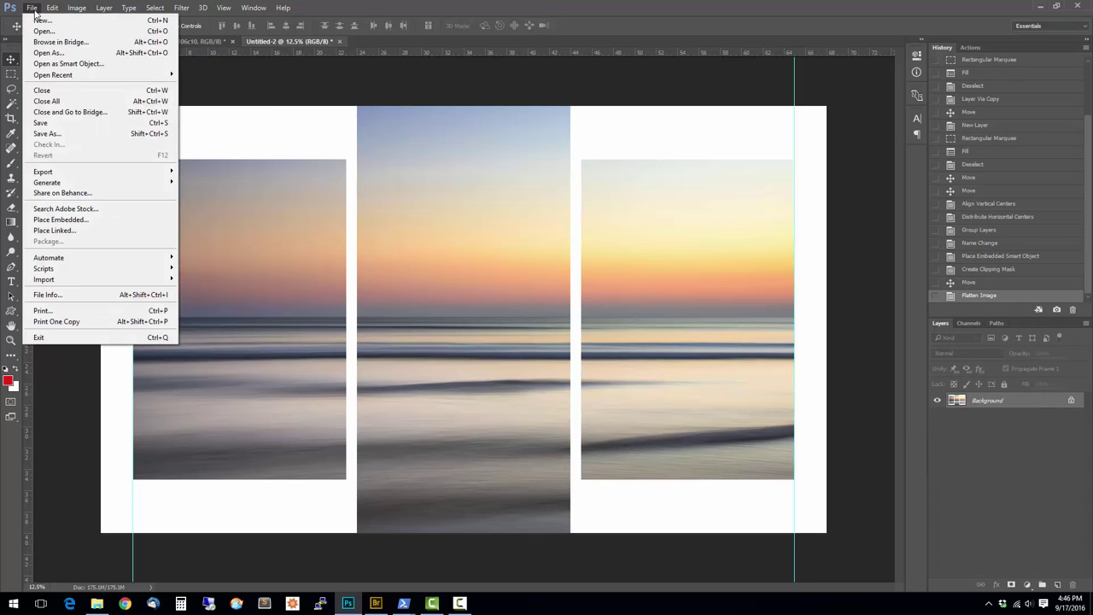
pyautogui.moveTo(114, 258)
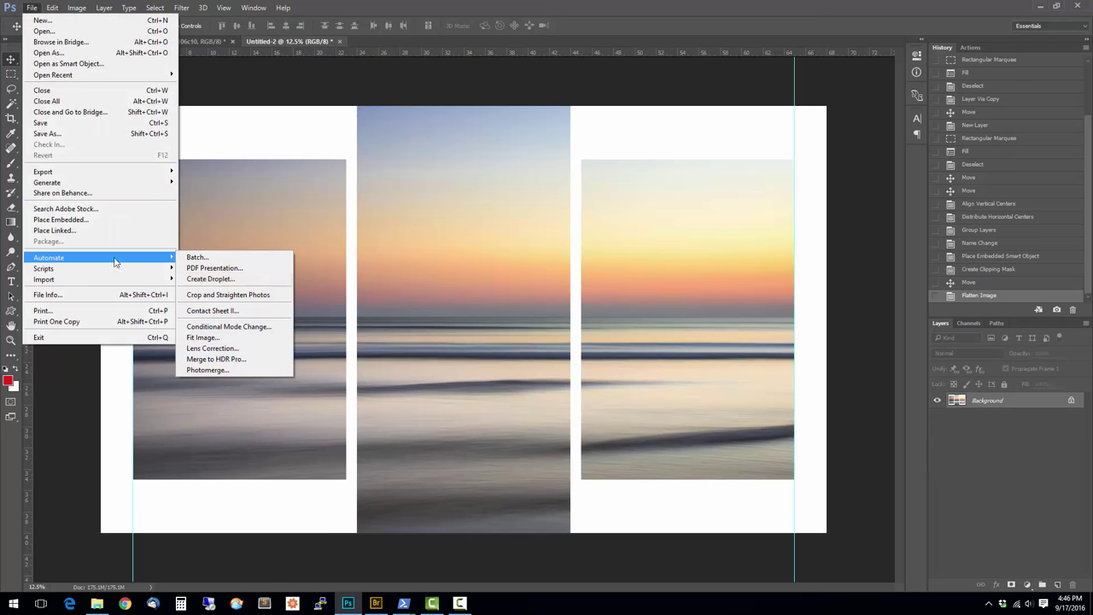
pyautogui.click(267, 295)
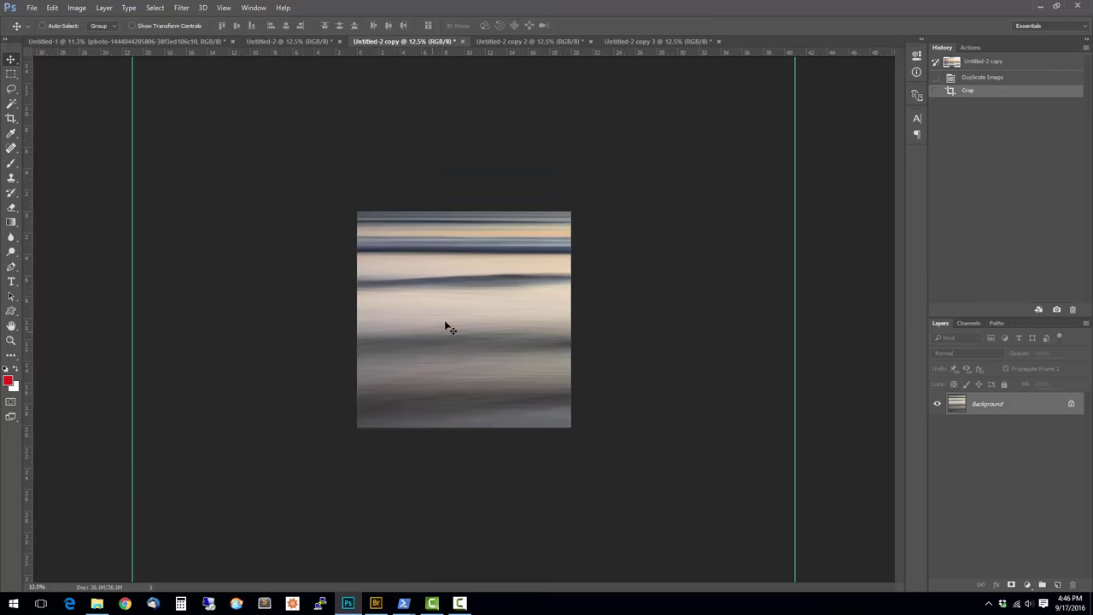
# Close Untitled-2 copy, copy 2 and copy 3 without saving, returning to the Untitled-2 triptych.
pyautogui.click(504, 41)
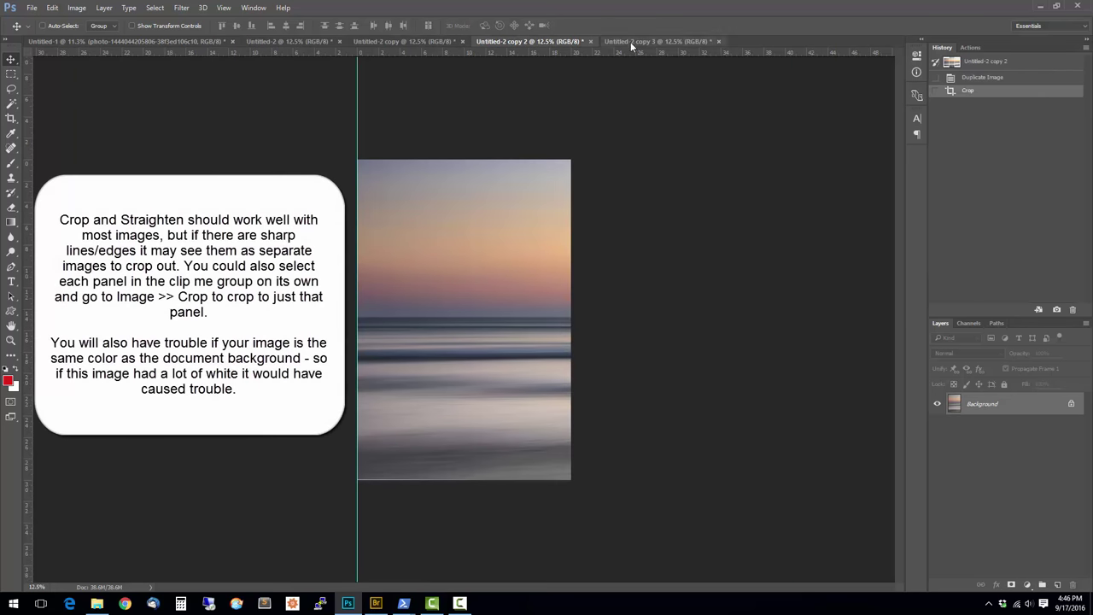
pyautogui.click(305, 41)
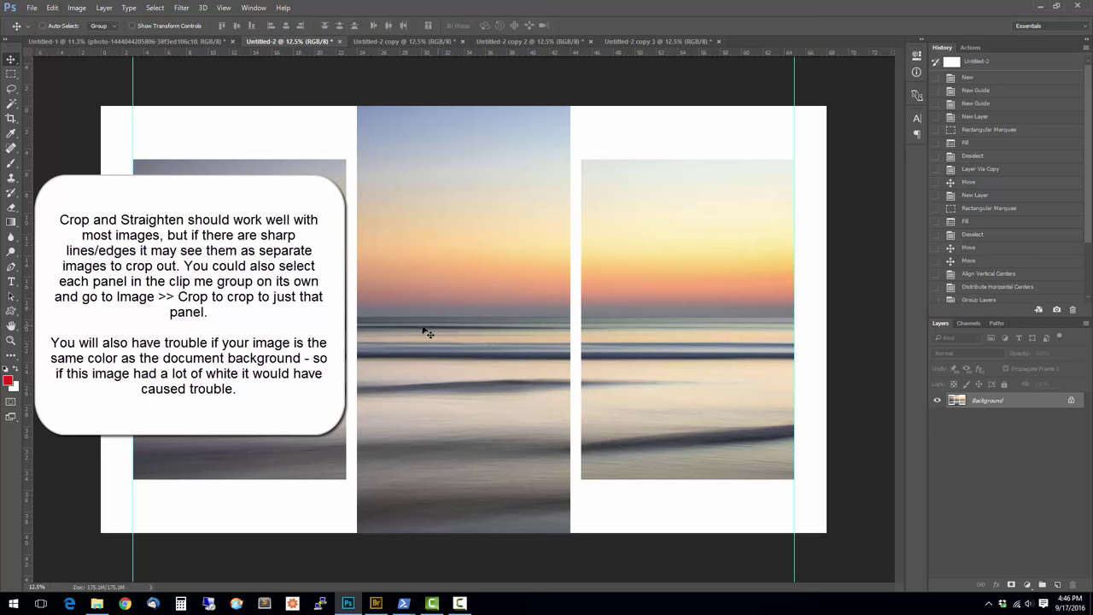
pyautogui.click(408, 42)
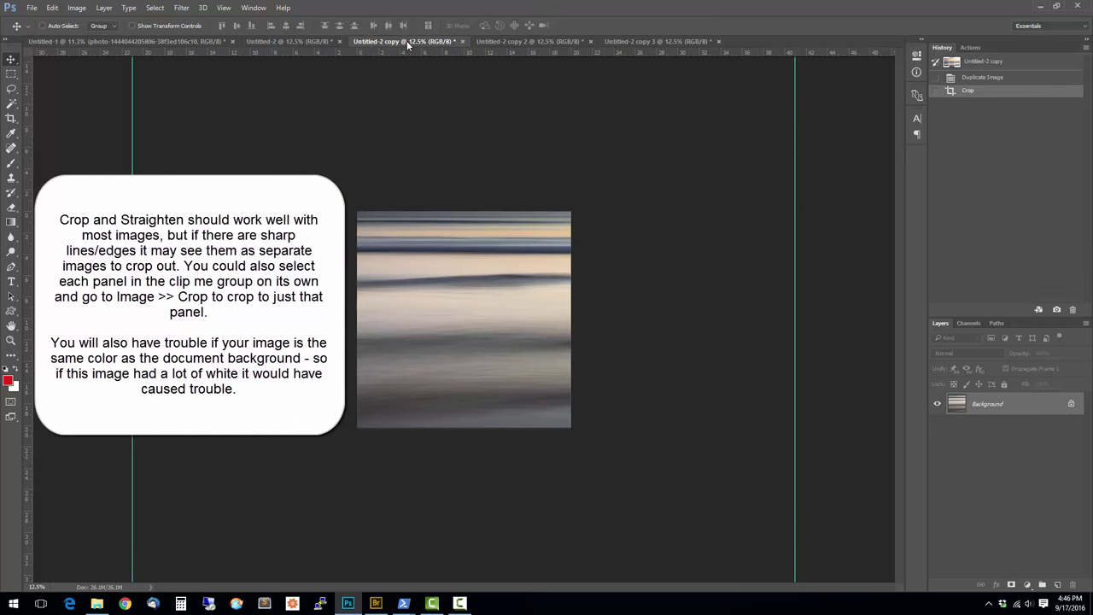
pyautogui.click(462, 42)
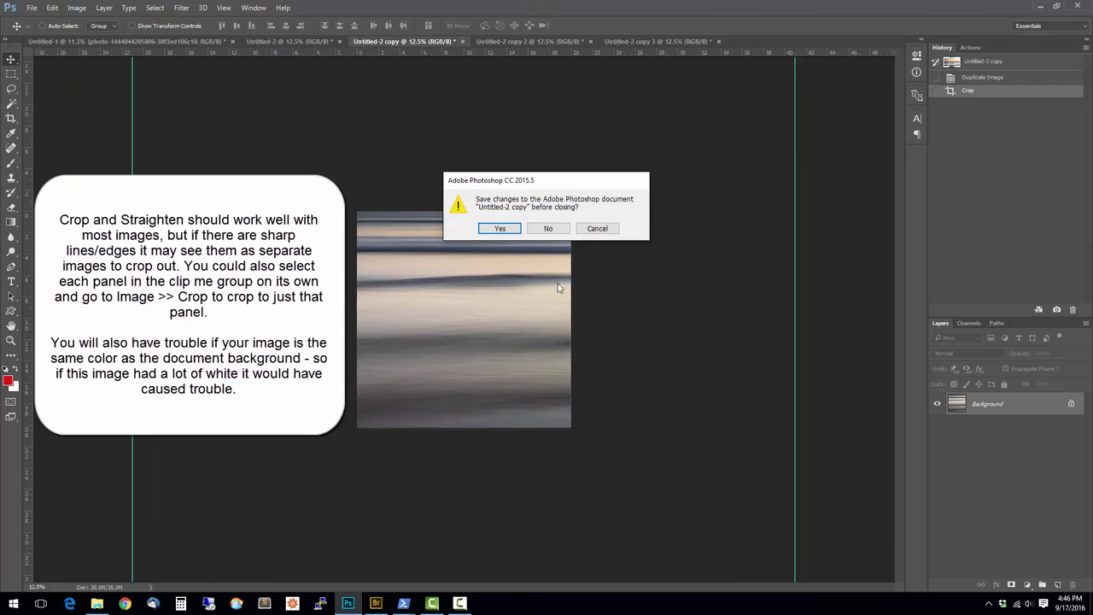
pyautogui.click(550, 233)
pyautogui.click(468, 40)
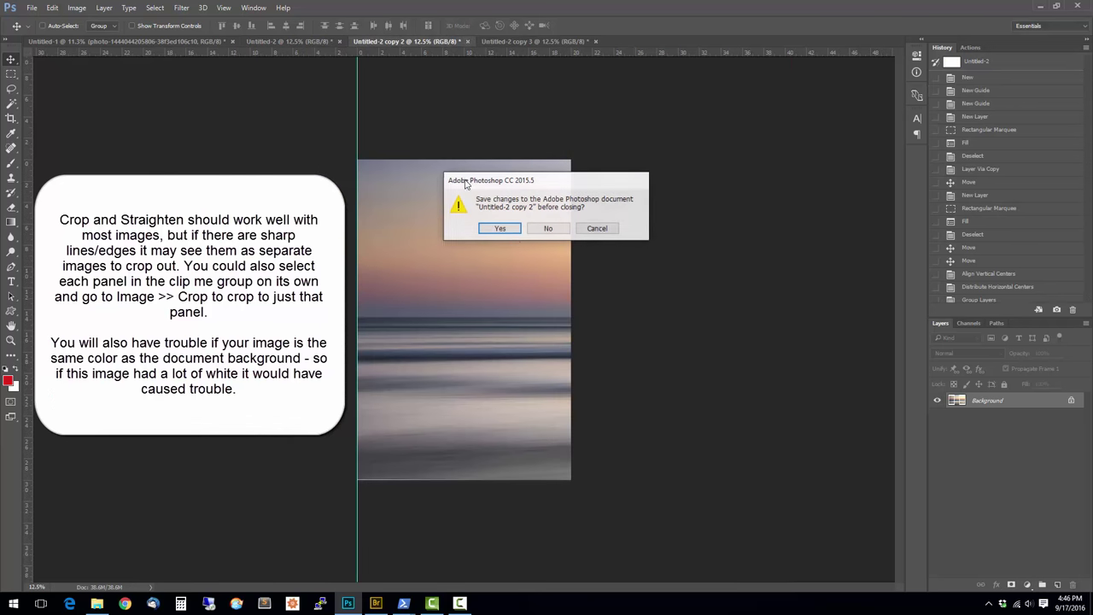
pyautogui.click(547, 228)
pyautogui.click(466, 41)
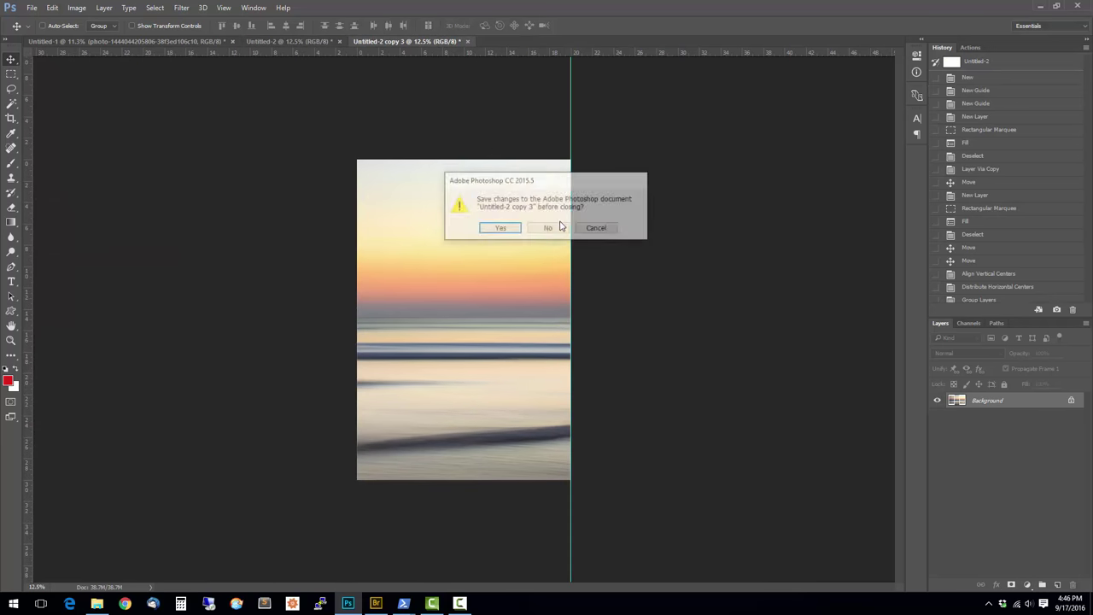
pyautogui.click(548, 228)
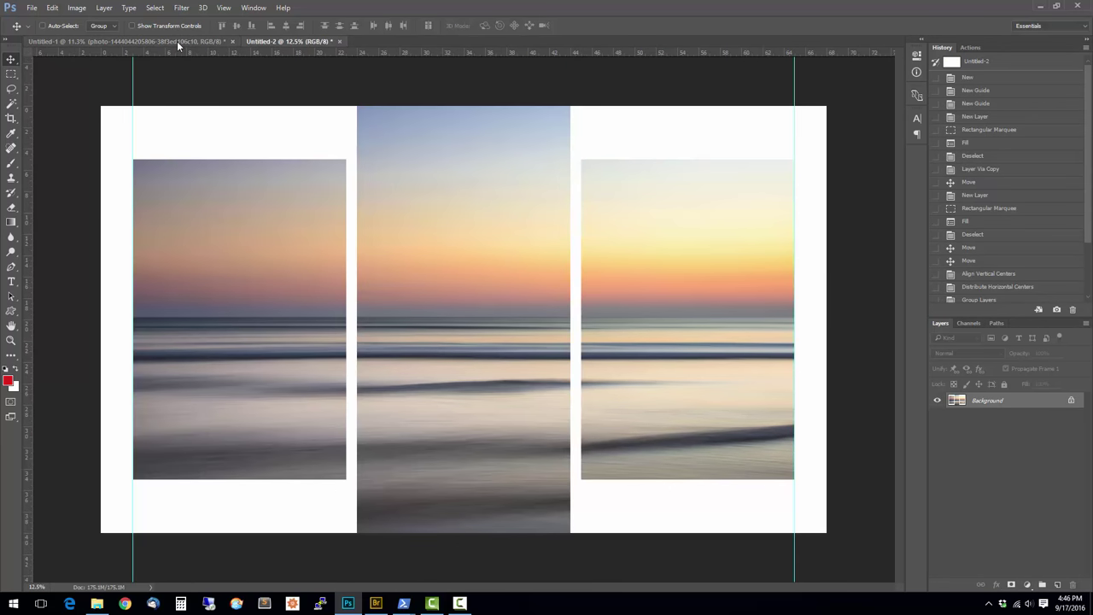
# Change the canvas height to 44 inches in Canvas Size.
pyautogui.click(76, 8)
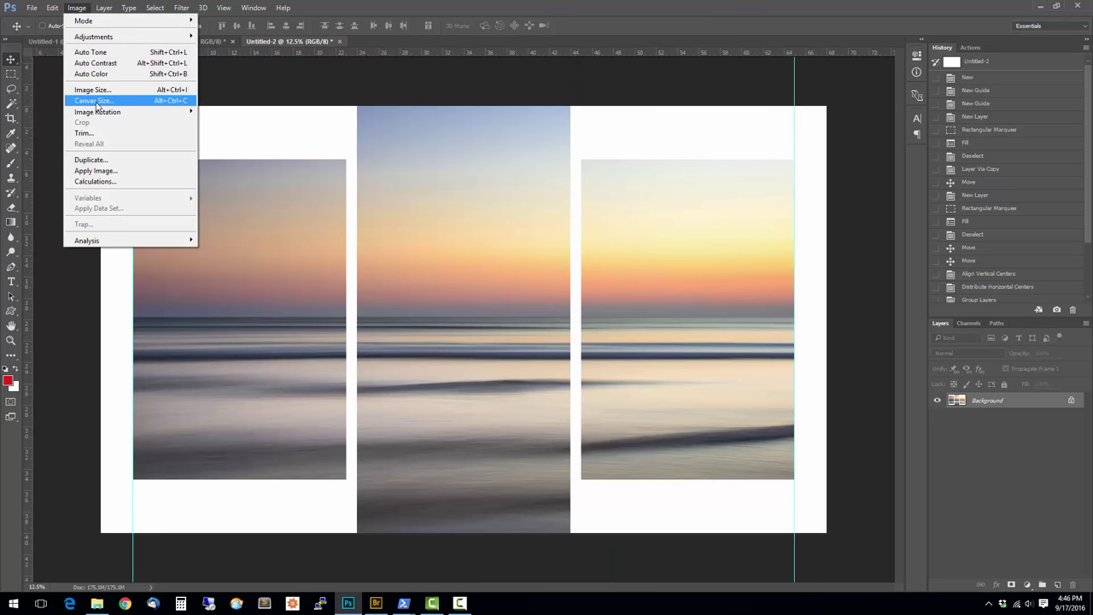
pyautogui.click(94, 101)
pyautogui.click(502, 225)
pyautogui.write('44')
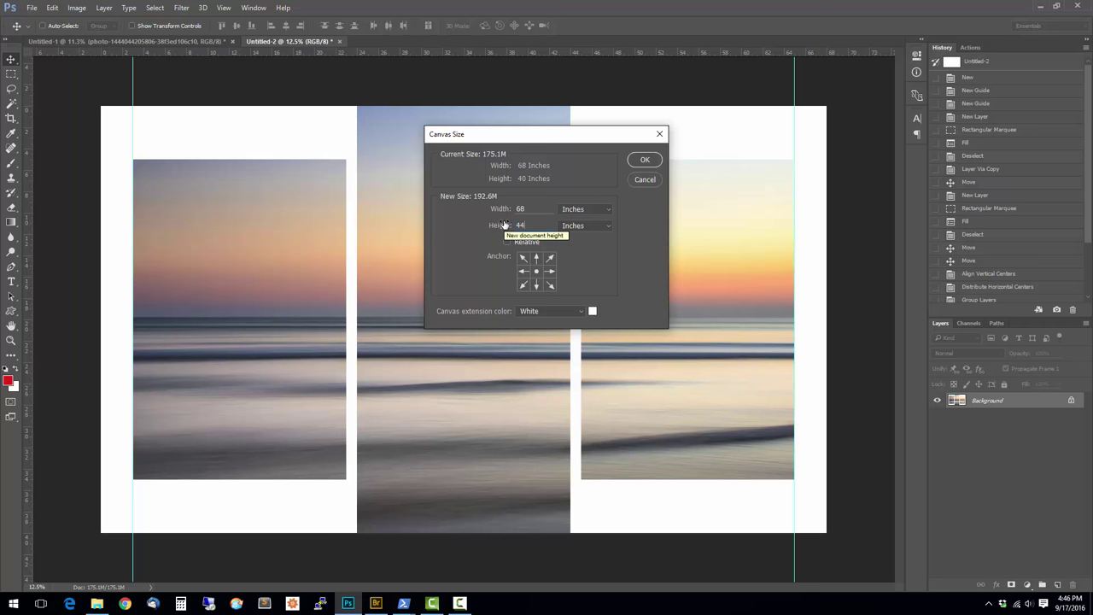
pyautogui.click(645, 160)
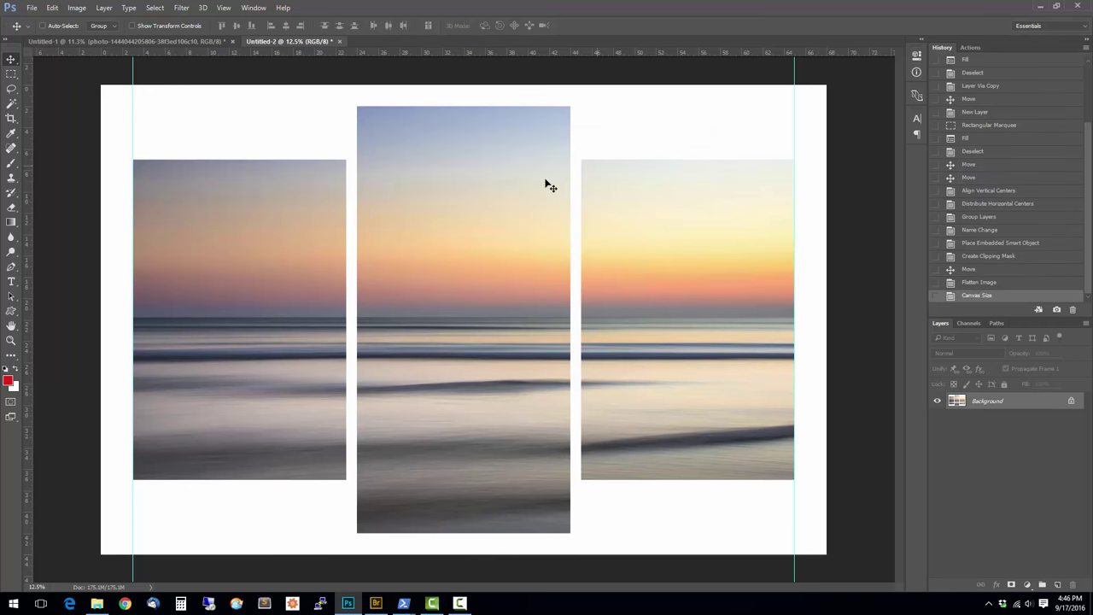
# Run Crop and Straighten Photos to split the layout into three panel documents.
pyautogui.click(34, 9)
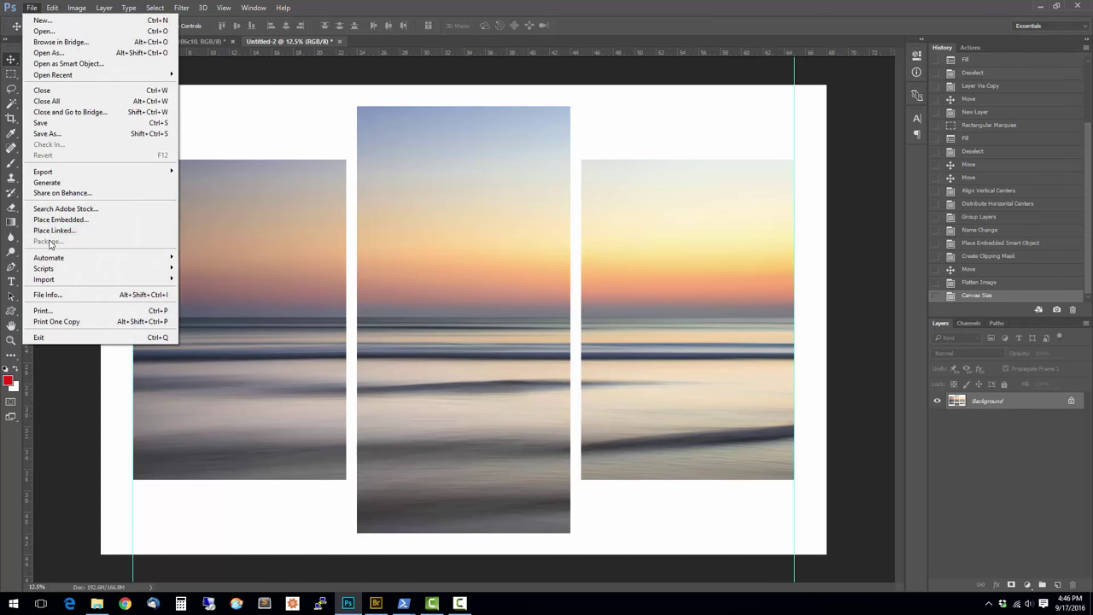
pyautogui.moveTo(129, 258)
pyautogui.click(262, 296)
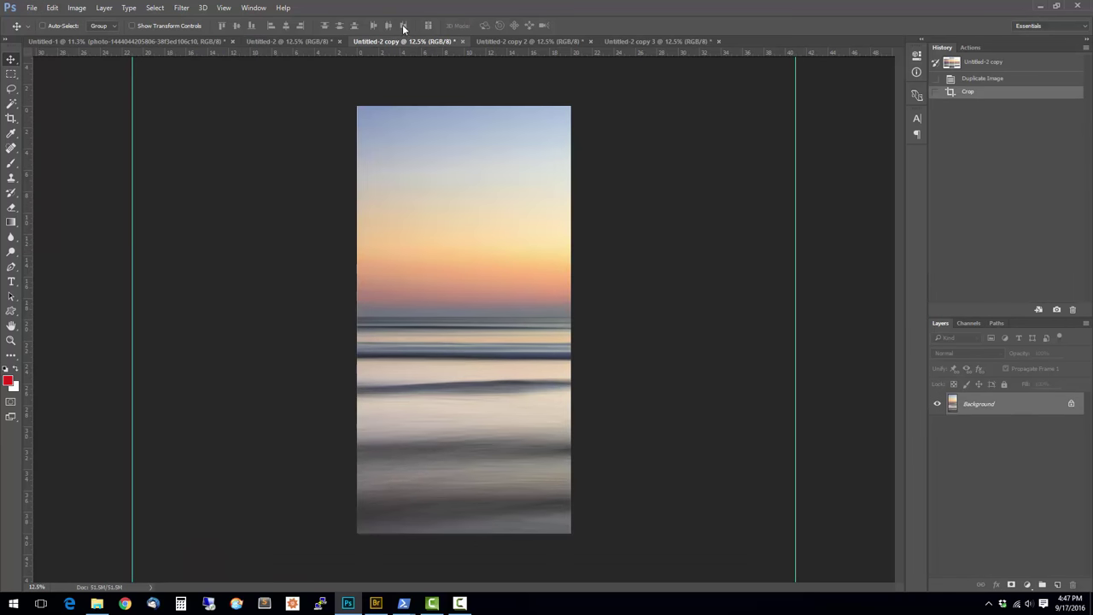
# Check the tall centre panel's Image Size, leaving it unchanged.
pyautogui.click(510, 43)
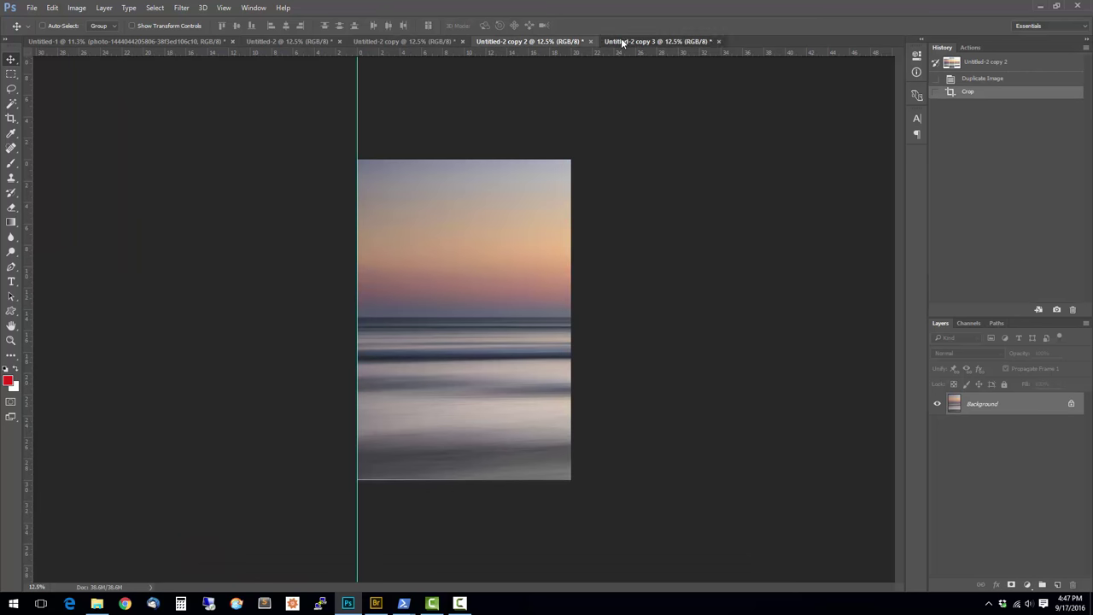
pyautogui.click(621, 38)
pyautogui.click(527, 41)
pyautogui.click(428, 42)
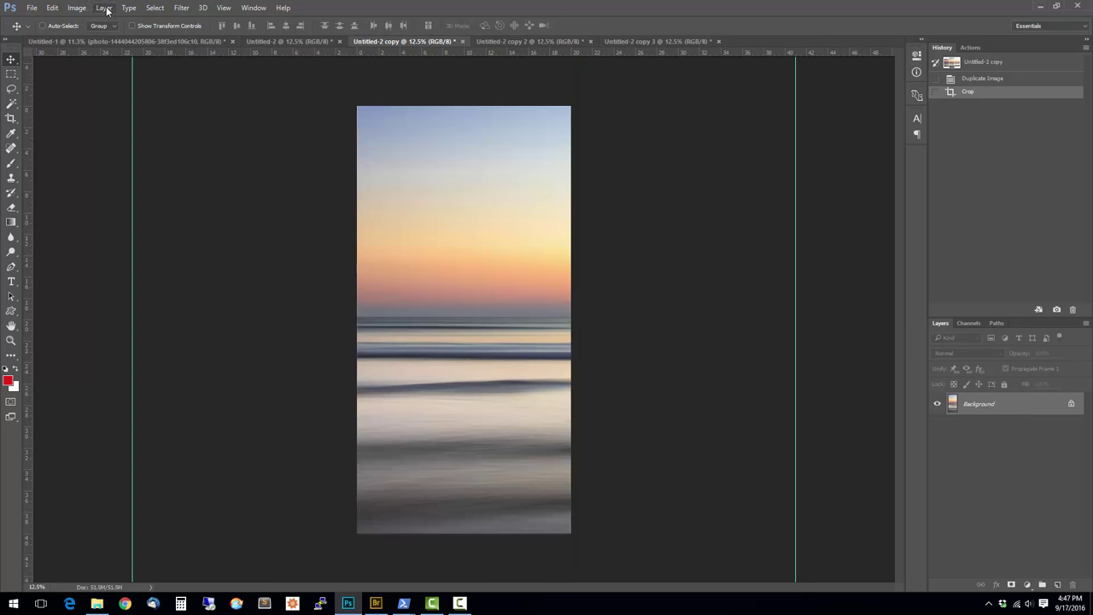
pyautogui.click(76, 7)
pyautogui.click(90, 90)
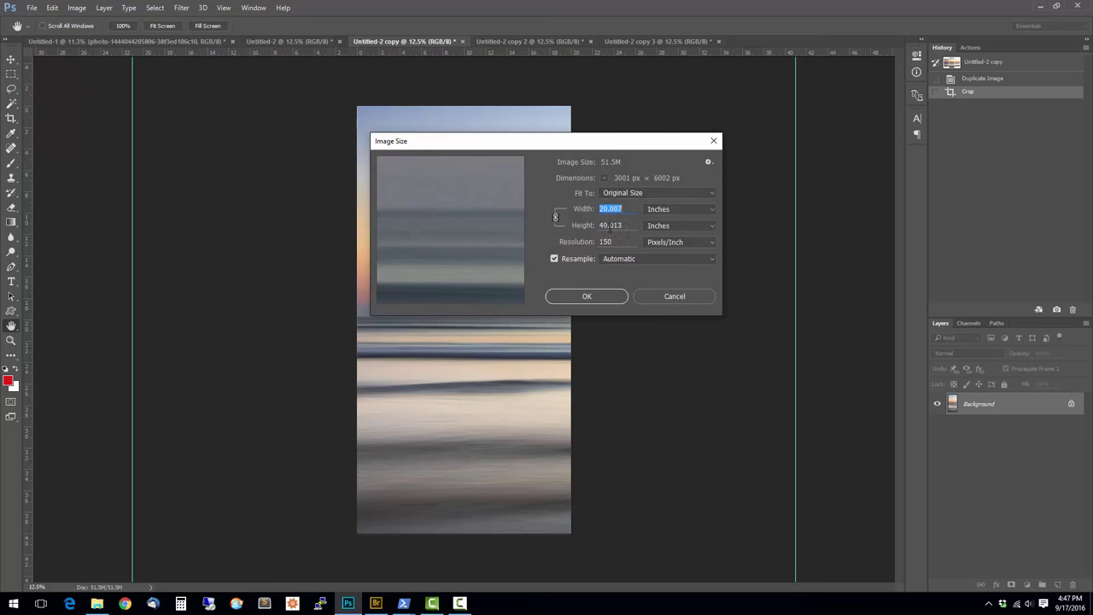
pyautogui.click(598, 295)
# Review the second panel's Image Size with dimensions shown in pixels.
pyautogui.click(512, 41)
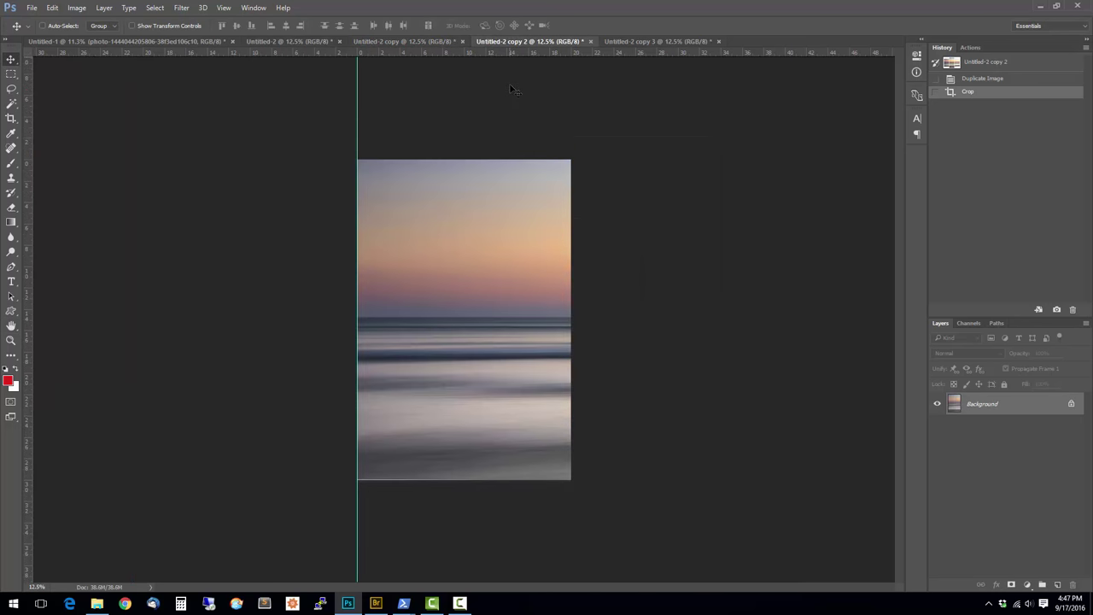
pyautogui.click(76, 7)
pyautogui.click(93, 89)
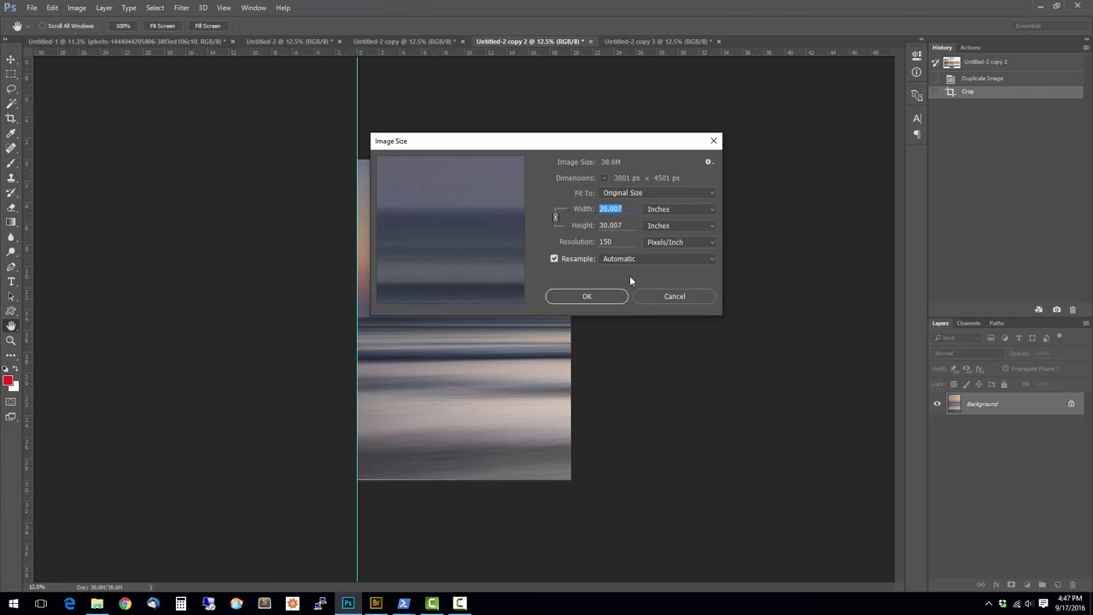
pyautogui.click(662, 226)
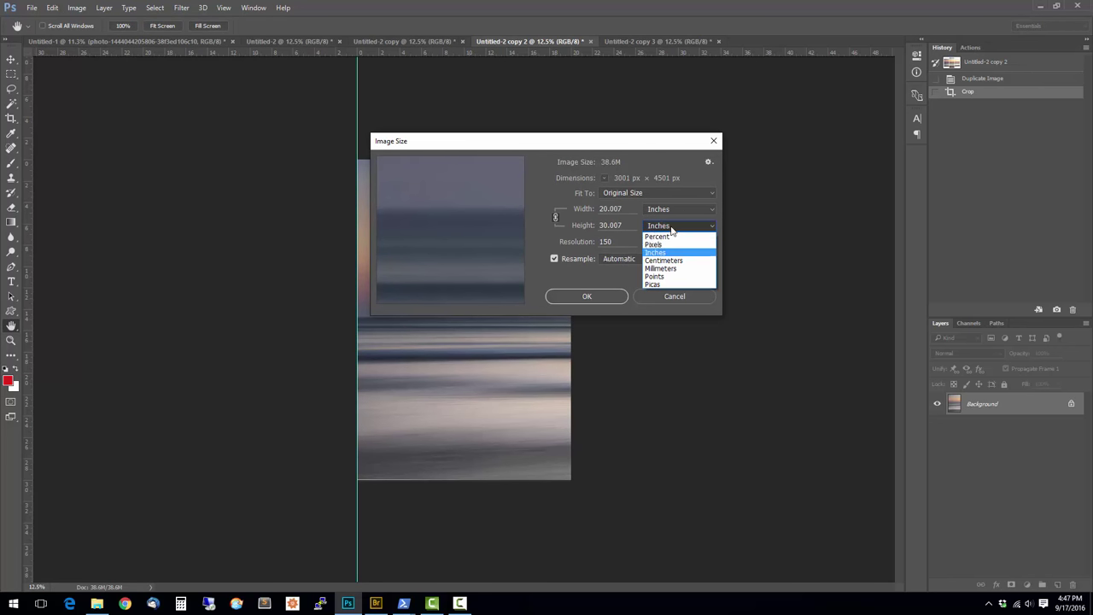
pyautogui.click(664, 245)
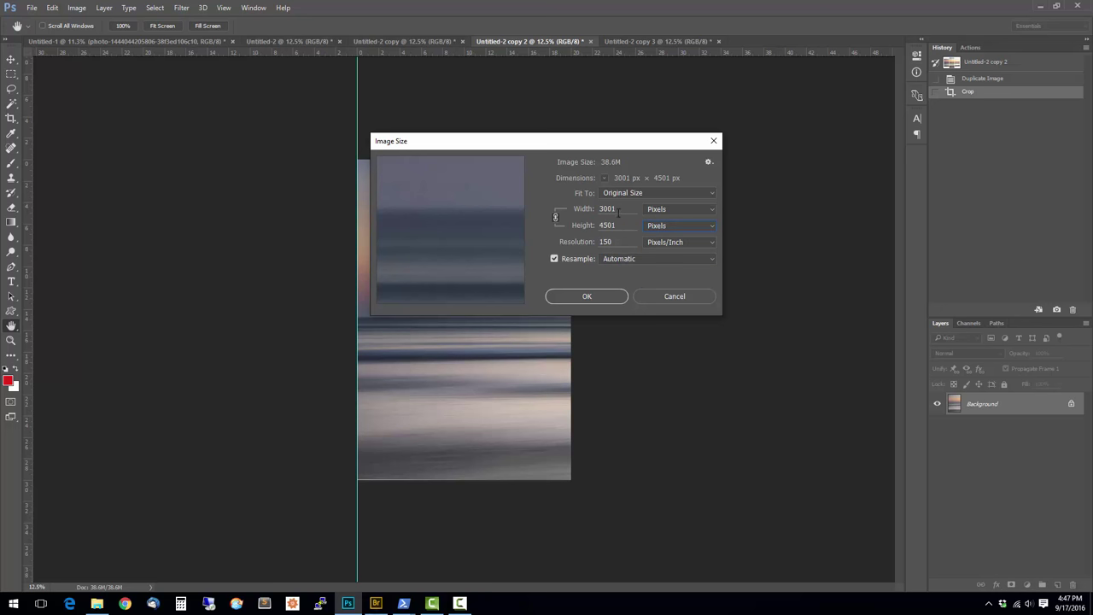
pyautogui.click(586, 295)
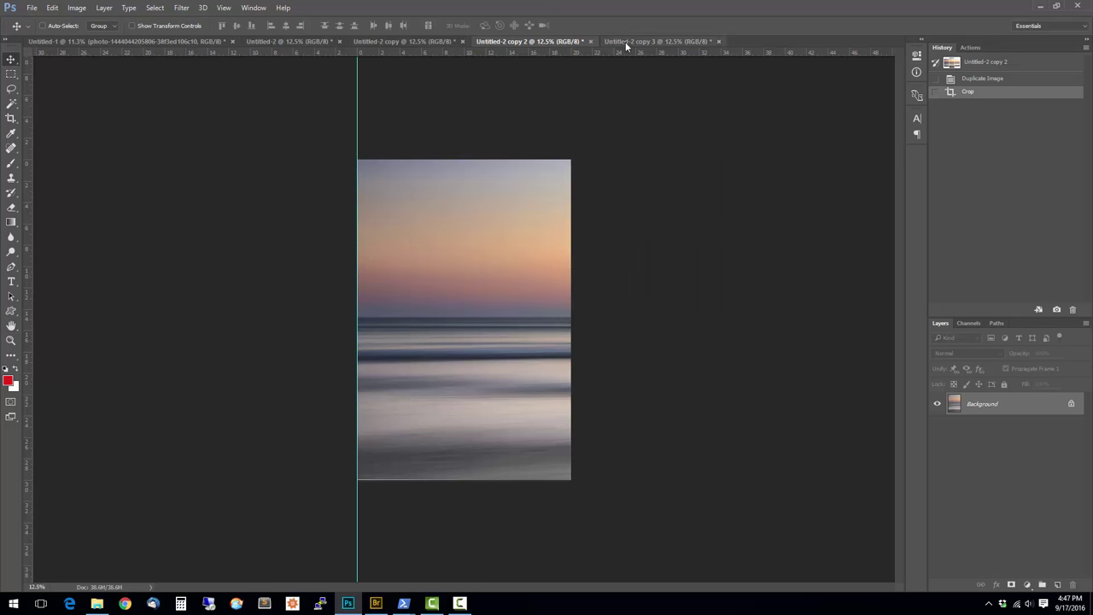
# Review the third panel's Image Size in inches, about 20 × 30 at 150 pixels/inch.
pyautogui.click(624, 42)
pyautogui.click(77, 8)
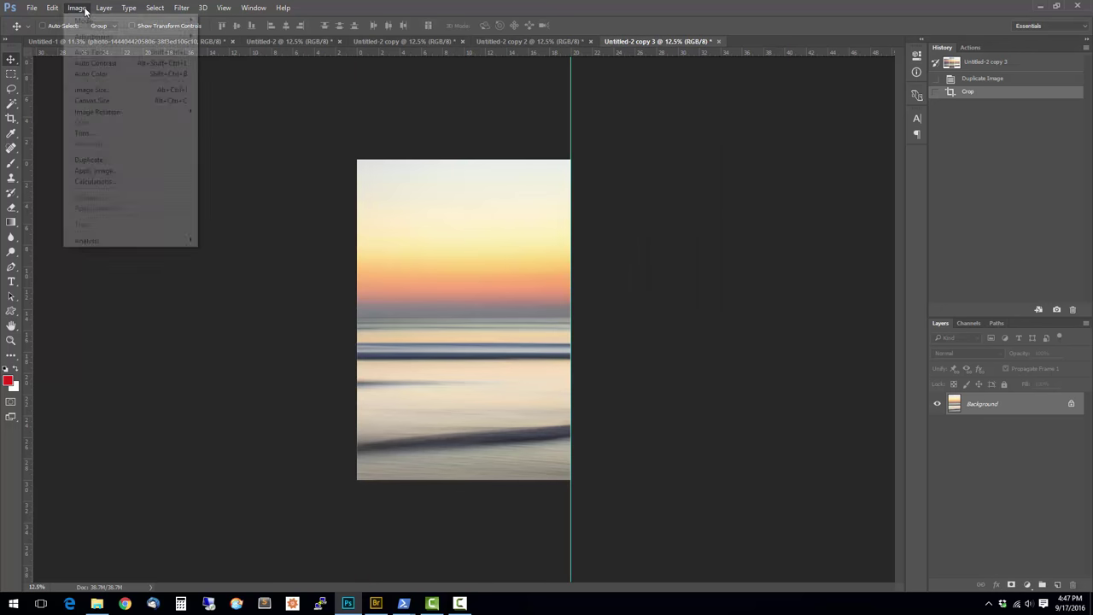
pyautogui.click(102, 90)
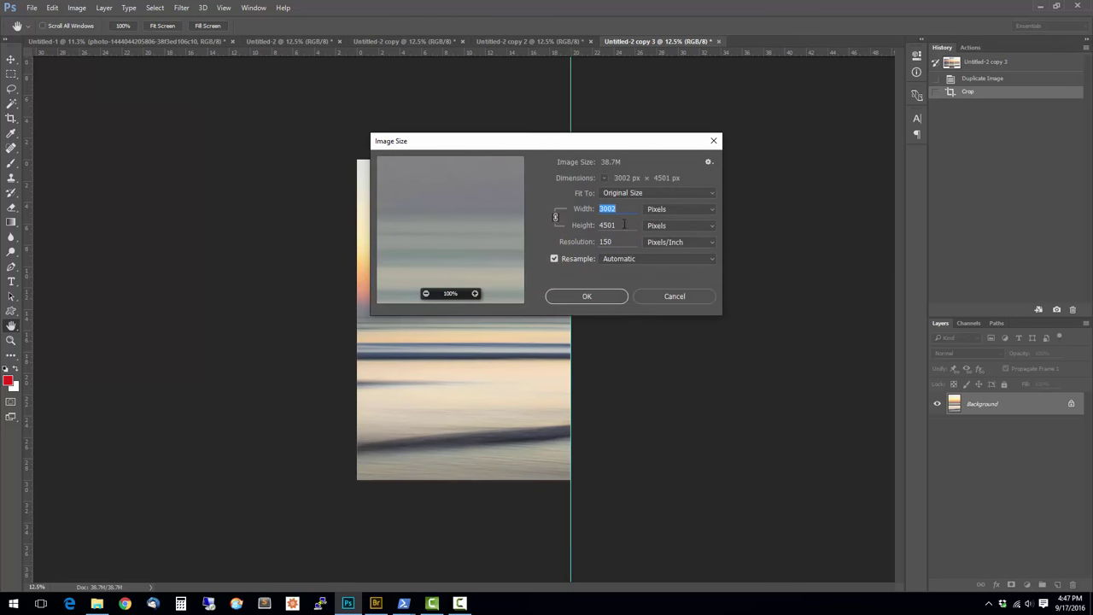
pyautogui.click(667, 210)
pyautogui.click(664, 236)
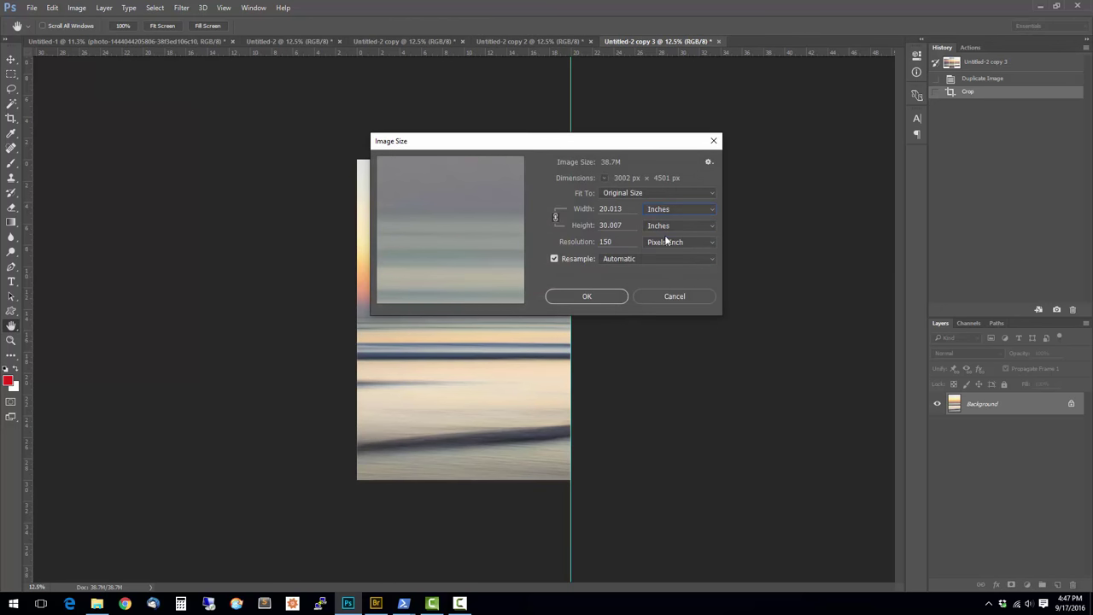
pyautogui.click(589, 297)
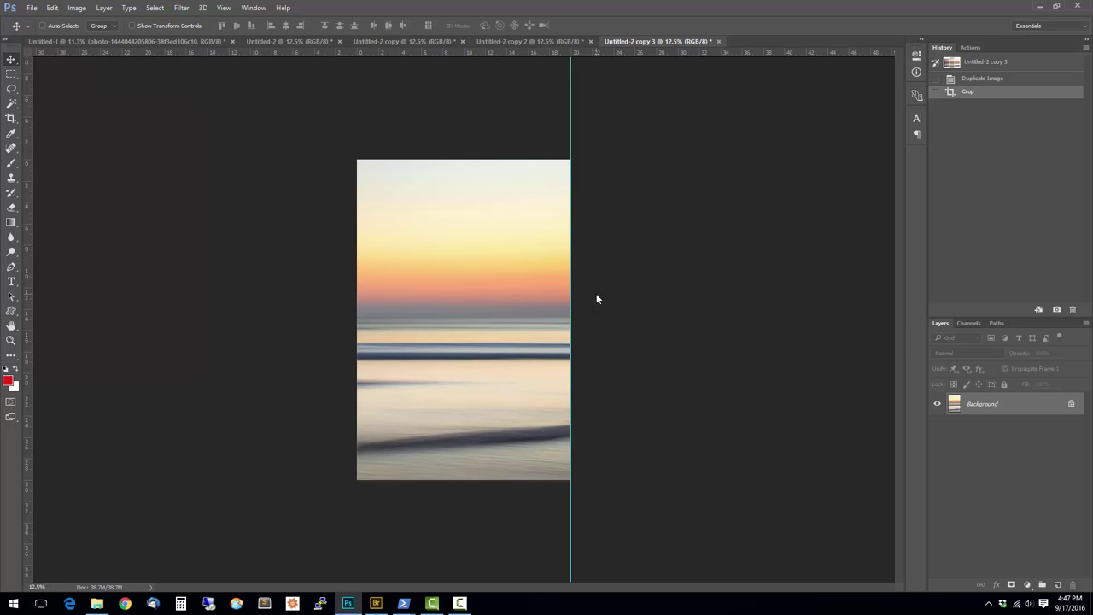
pyautogui.click(543, 43)
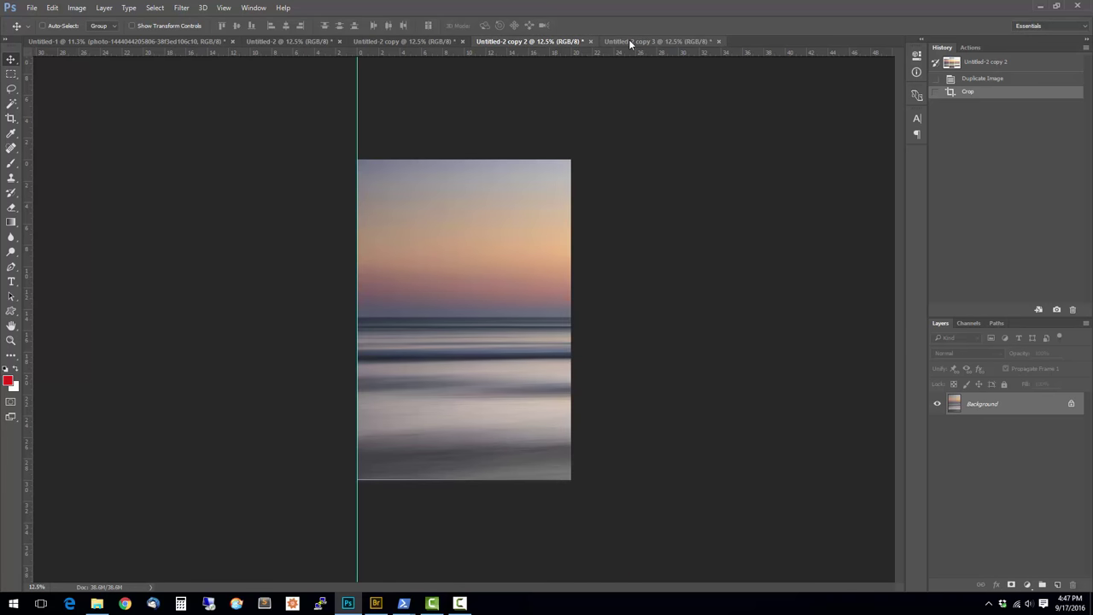
# In Untitled-1, drag the clipped sunset photo slightly upward within its three panels.
pyautogui.click(425, 41)
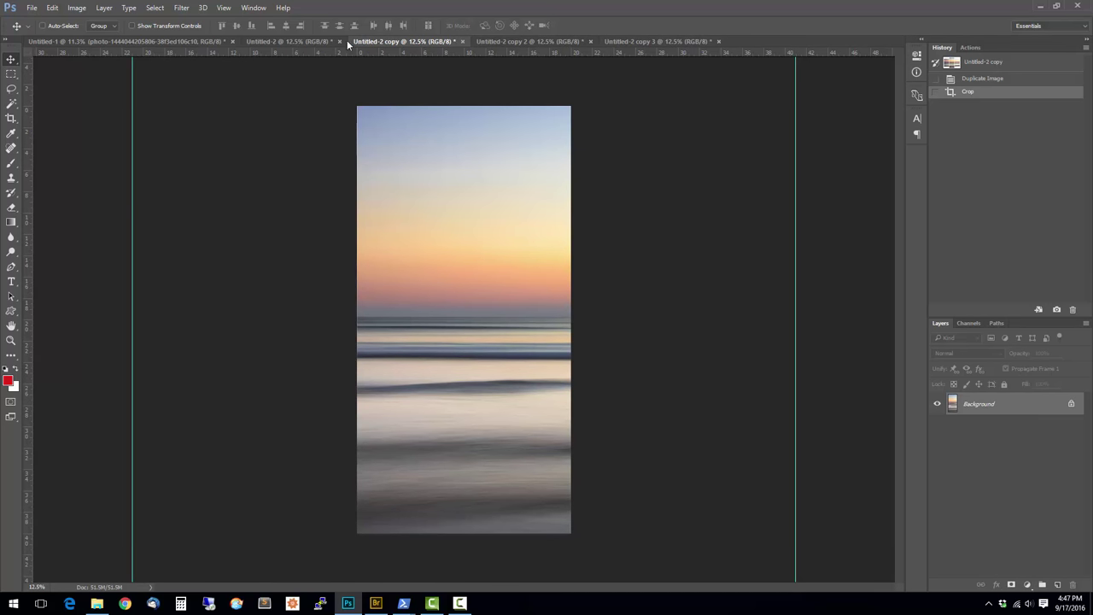
pyautogui.click(161, 43)
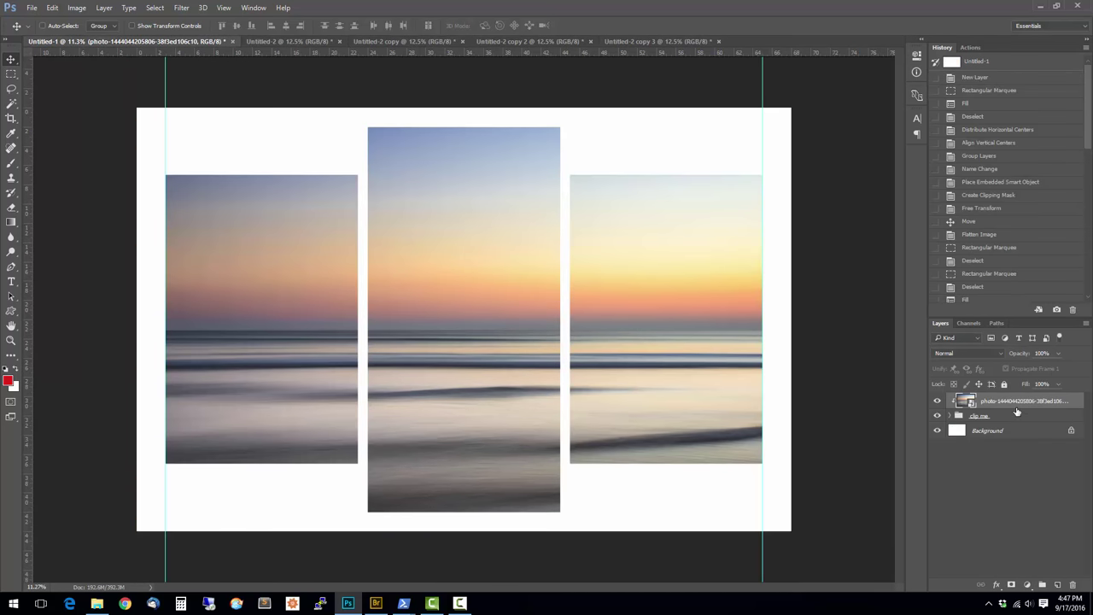
pyautogui.moveTo(458, 288)
pyautogui.mouseDown()
pyautogui.moveTo(460, 267)
pyautogui.moveTo(460, 284)
pyautogui.mouseUp()
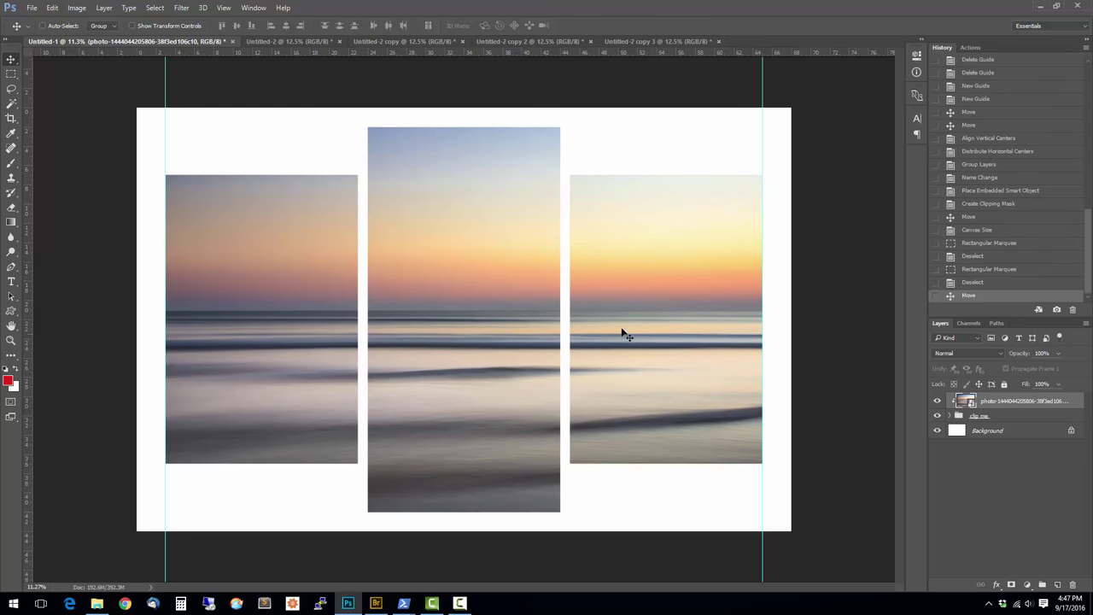